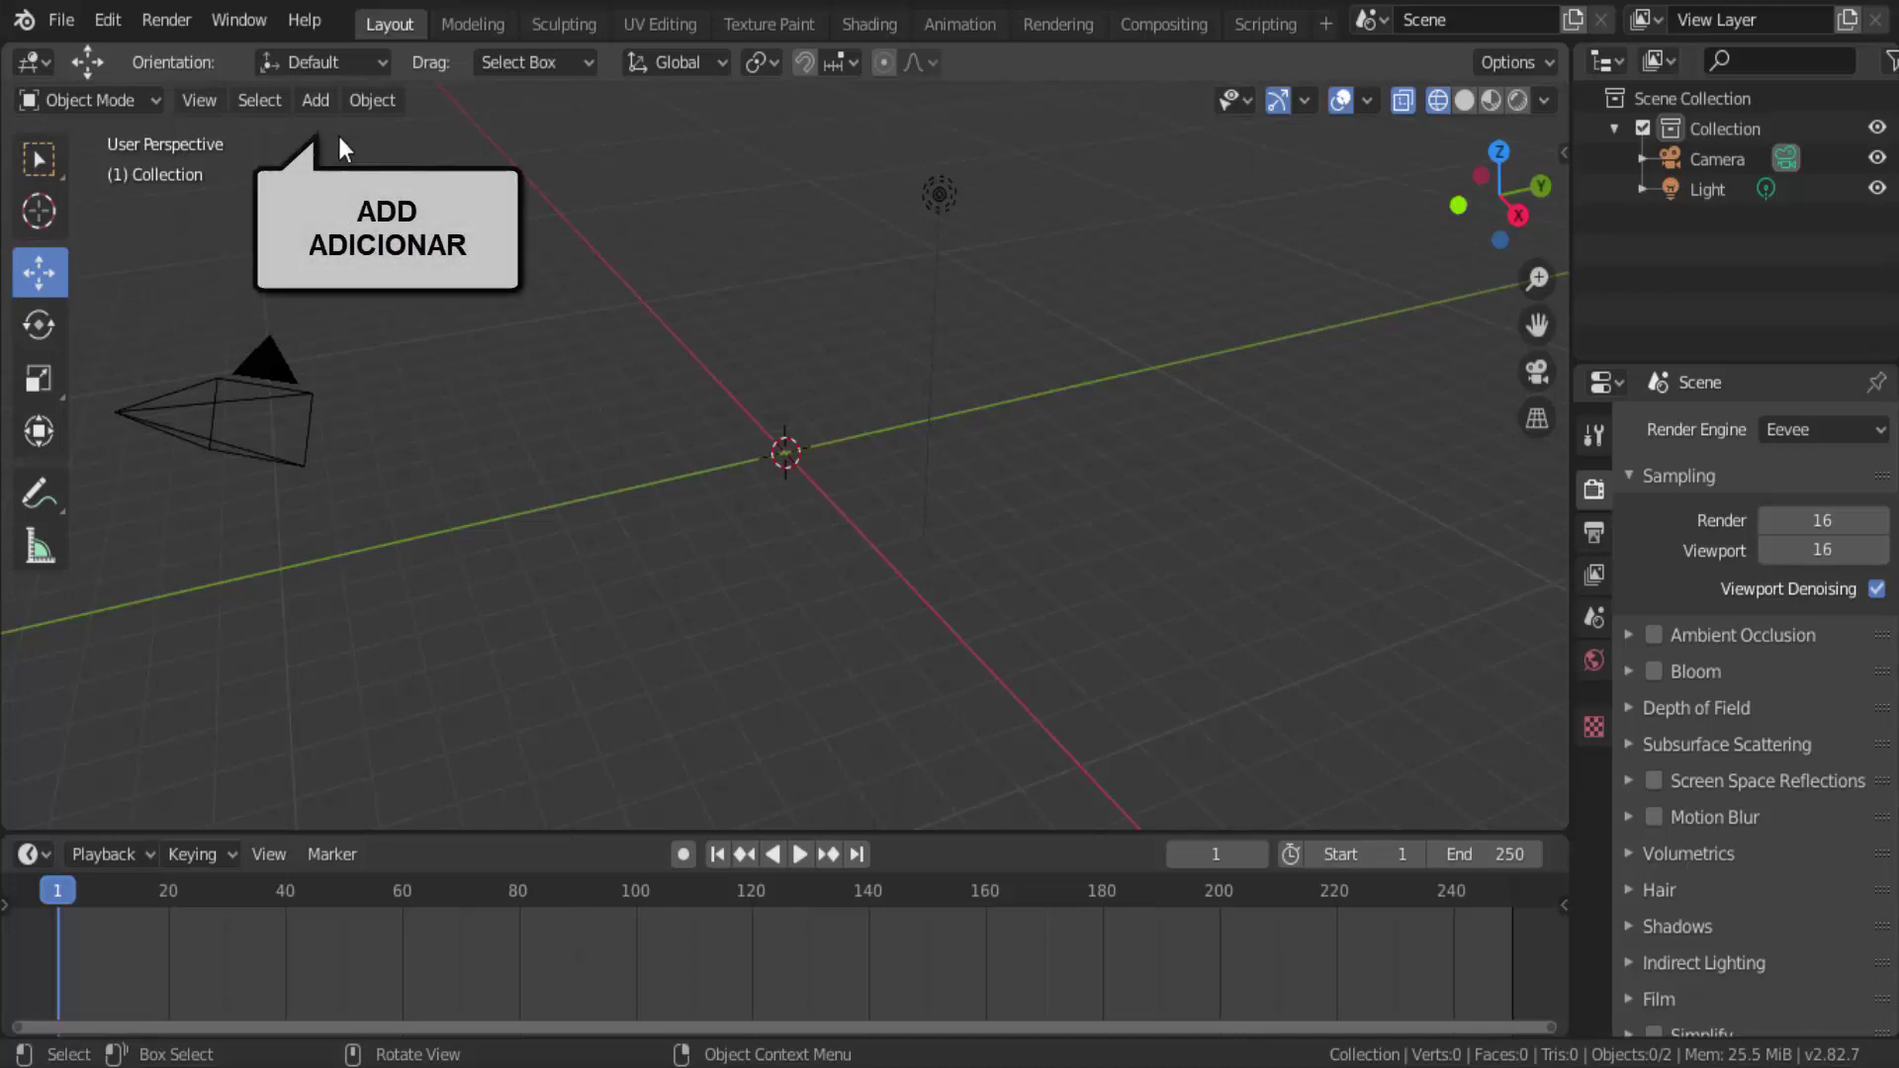
Add a plane in Solid shading, lift it about 3 m, and apply Quick Liquid
left_click(313, 102)
mouse_move(352, 136)
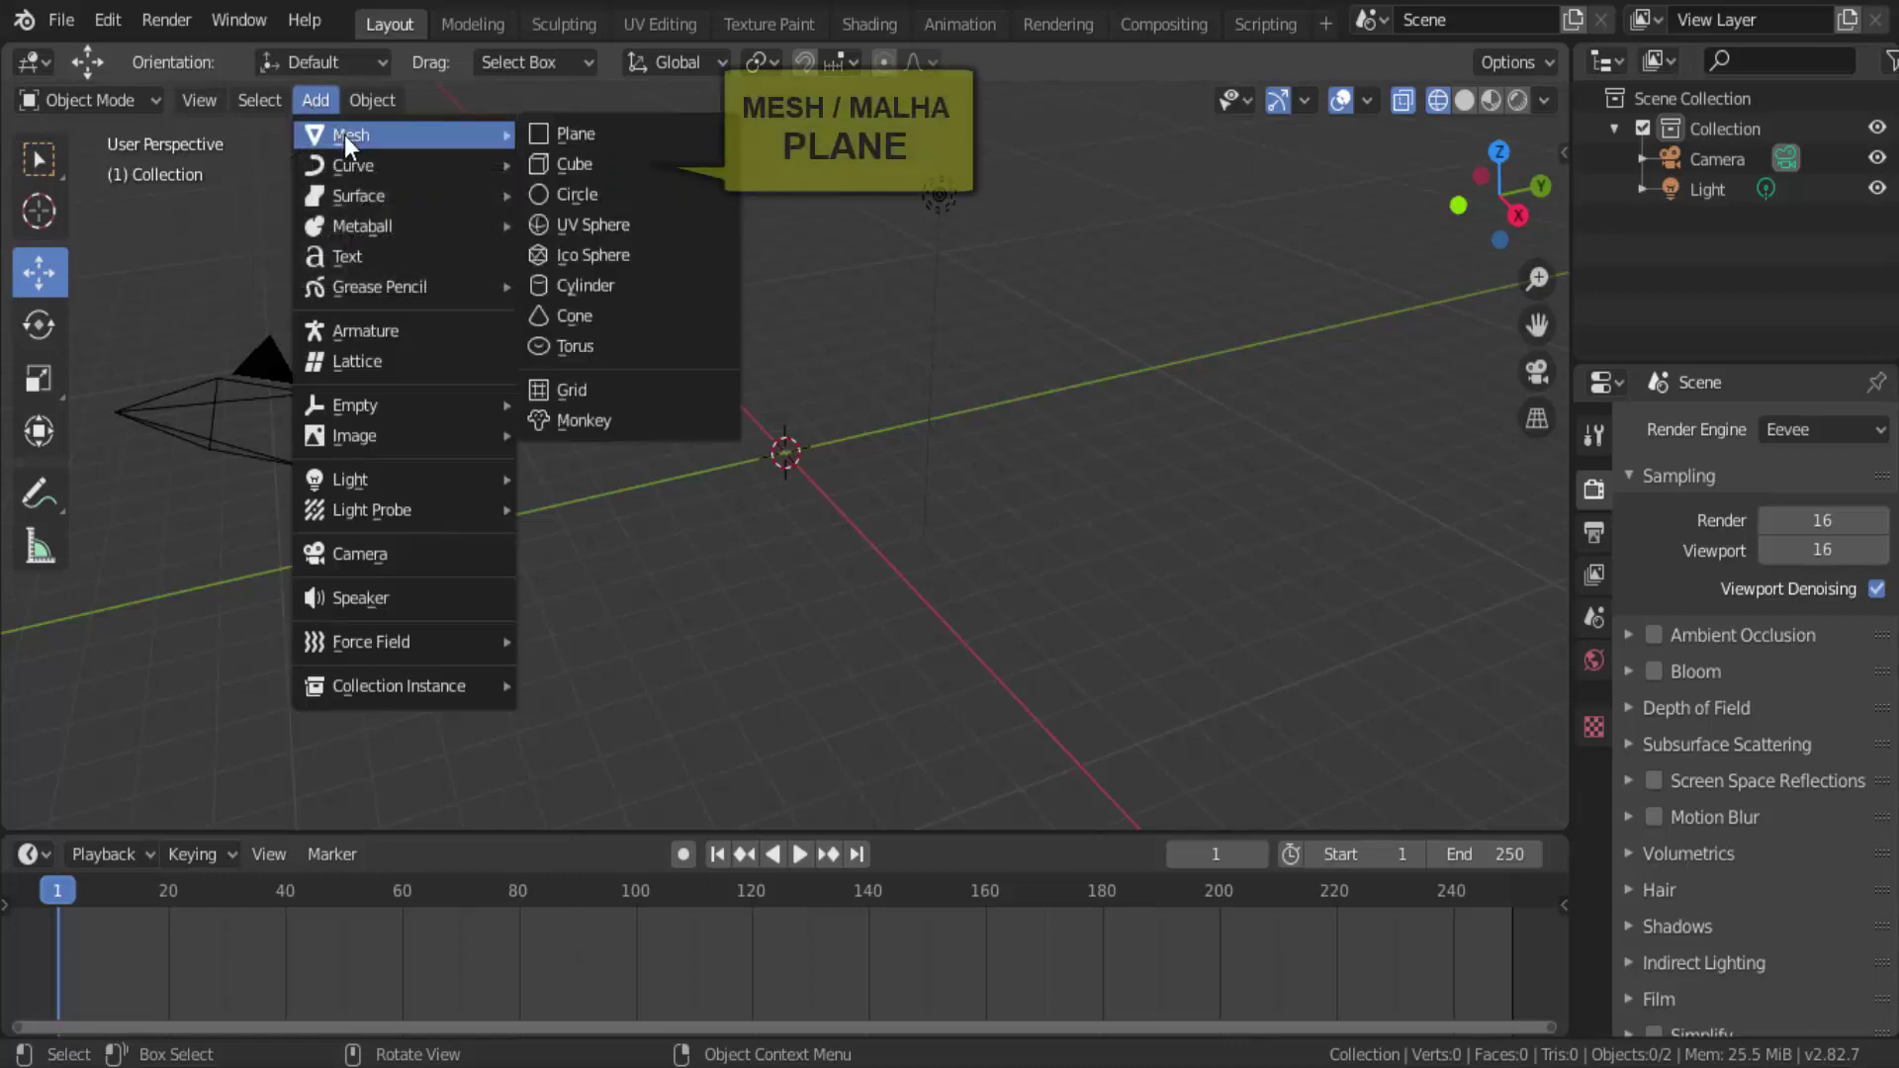
left_click(599, 137)
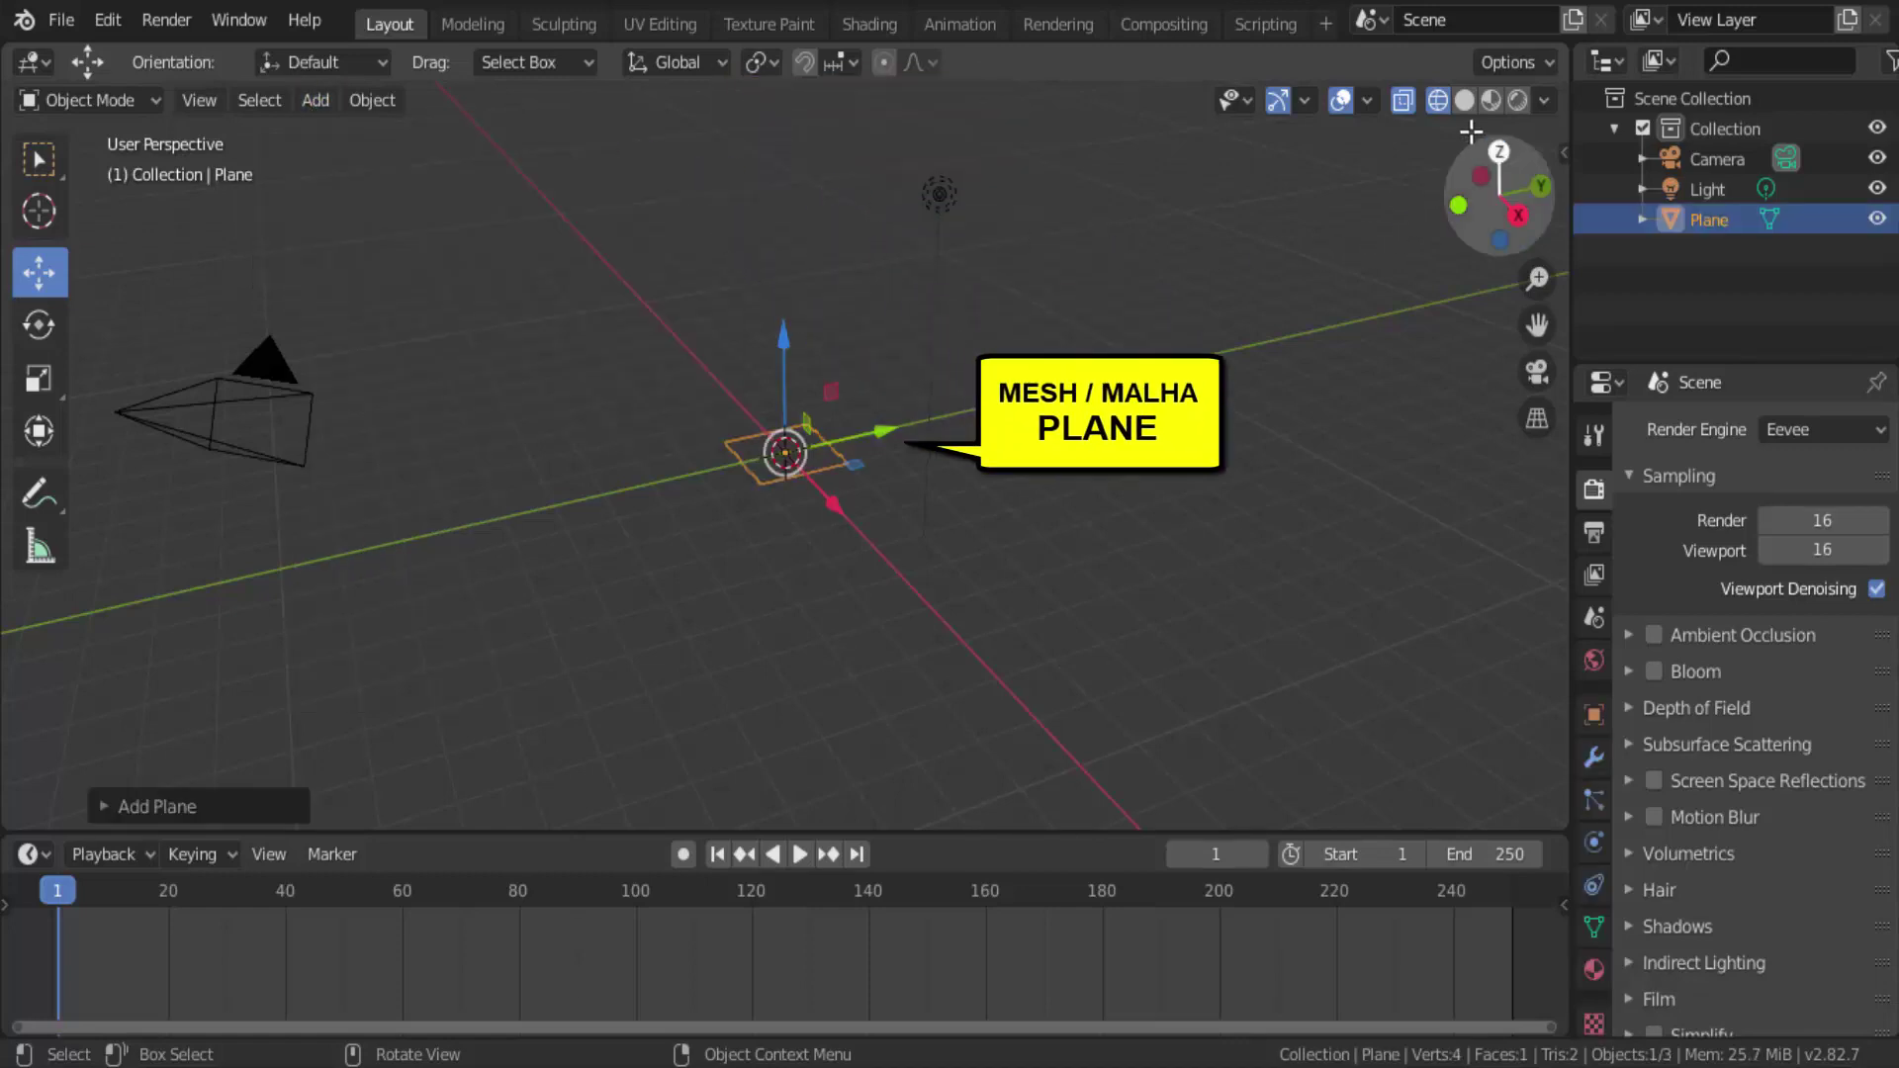
left_click(1464, 101)
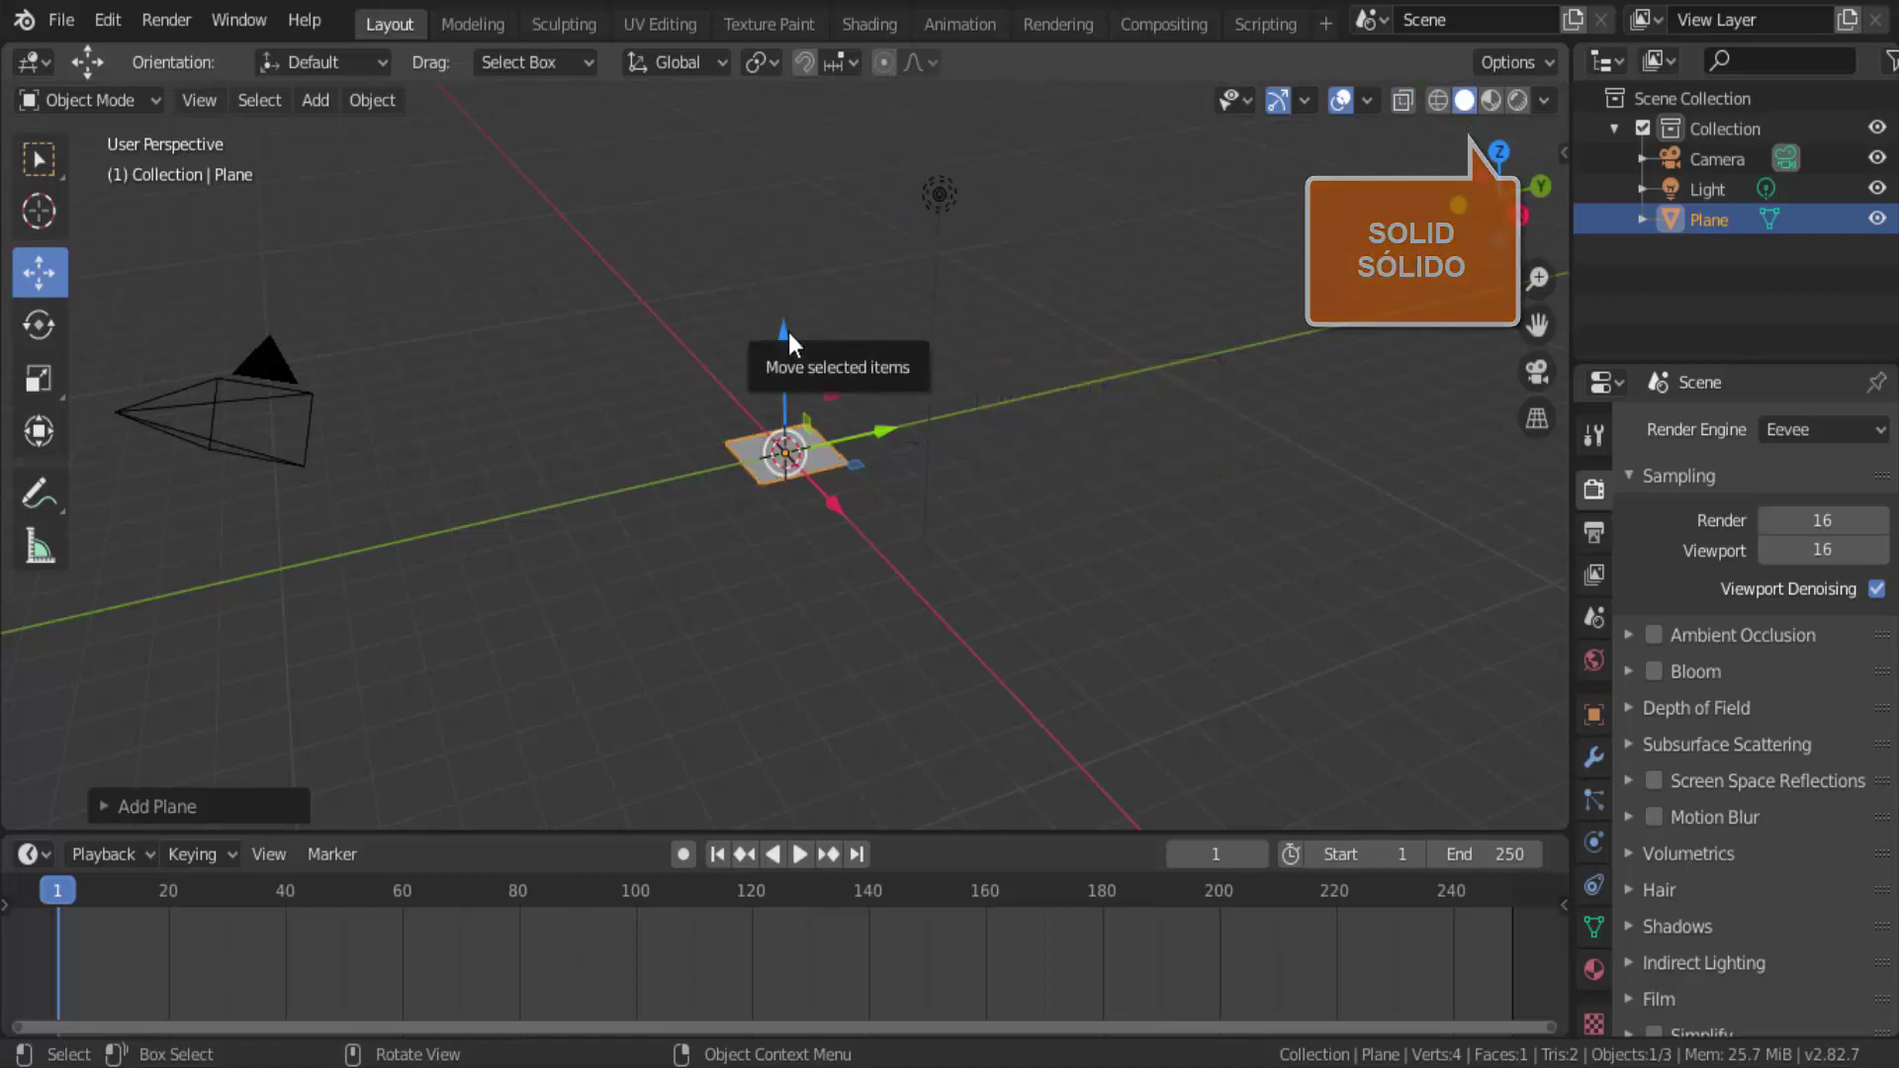
left_click_drag(788, 331, 804, 181)
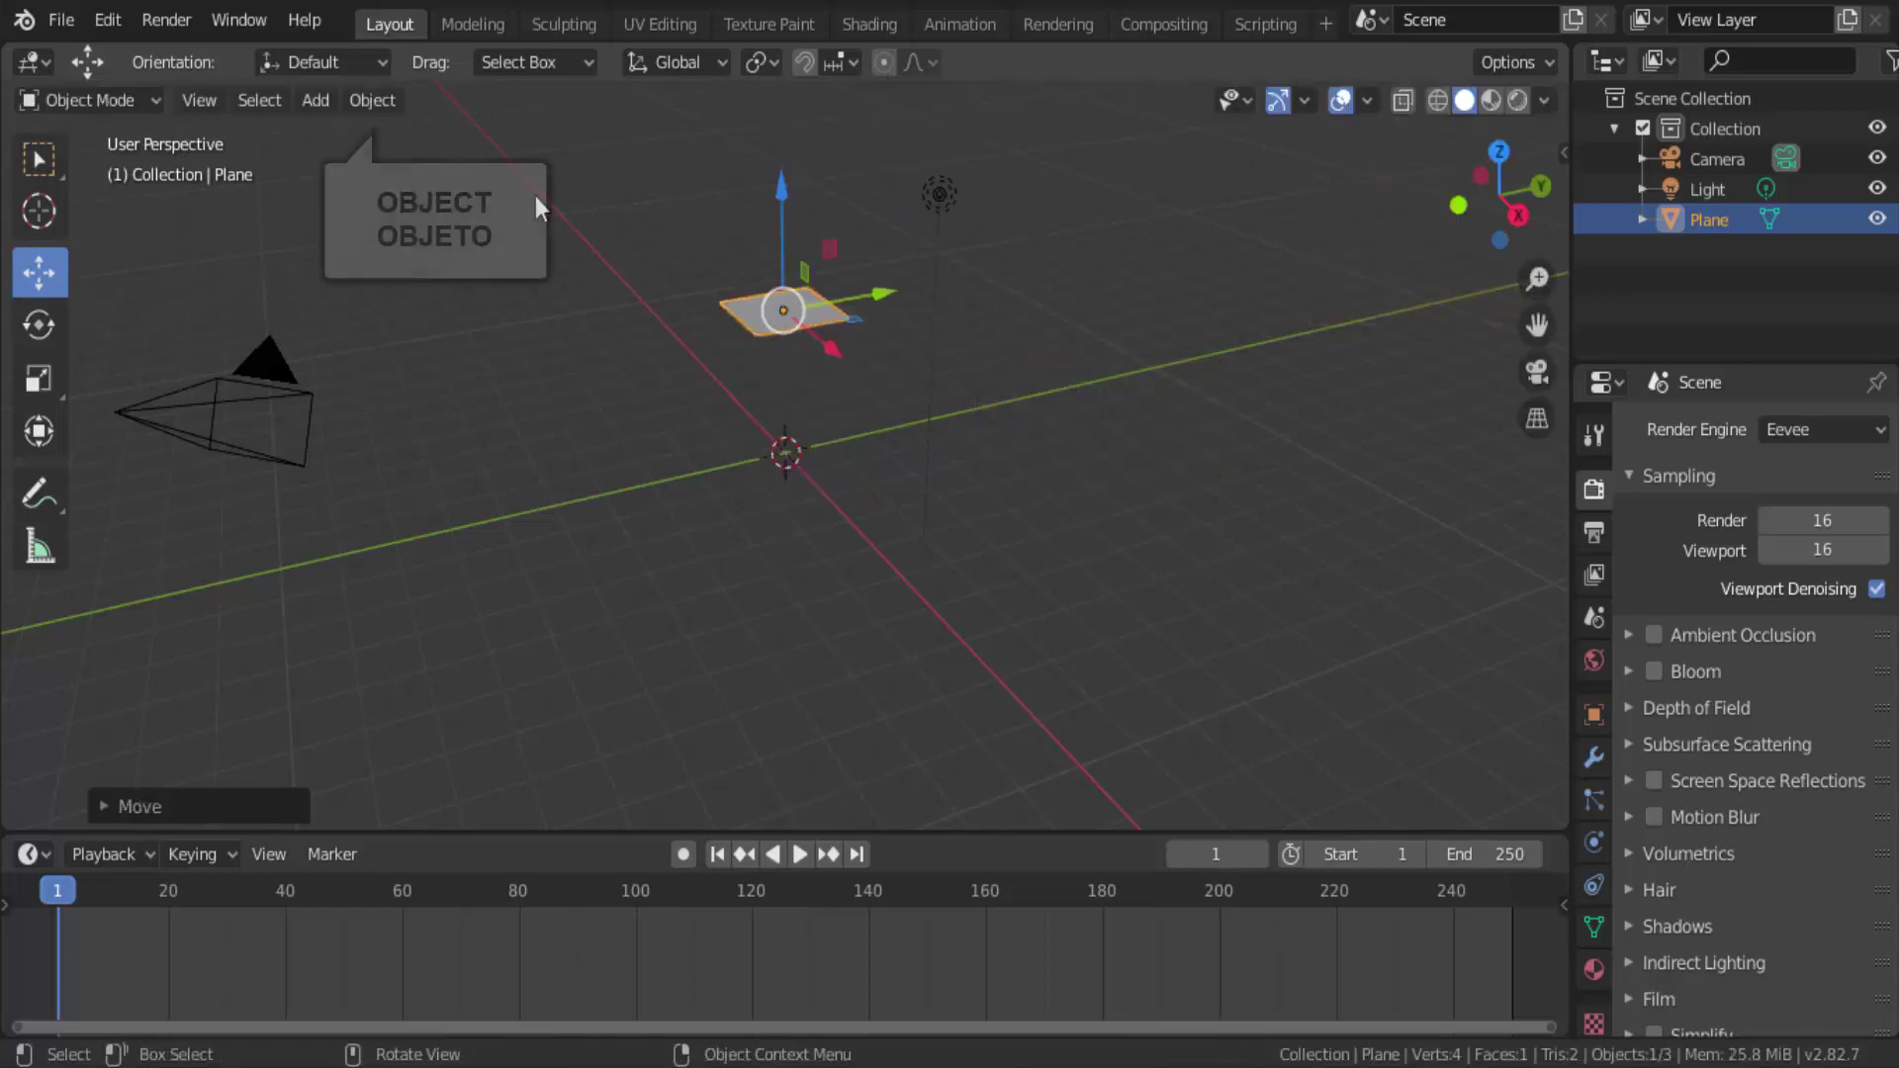
left_click(374, 100)
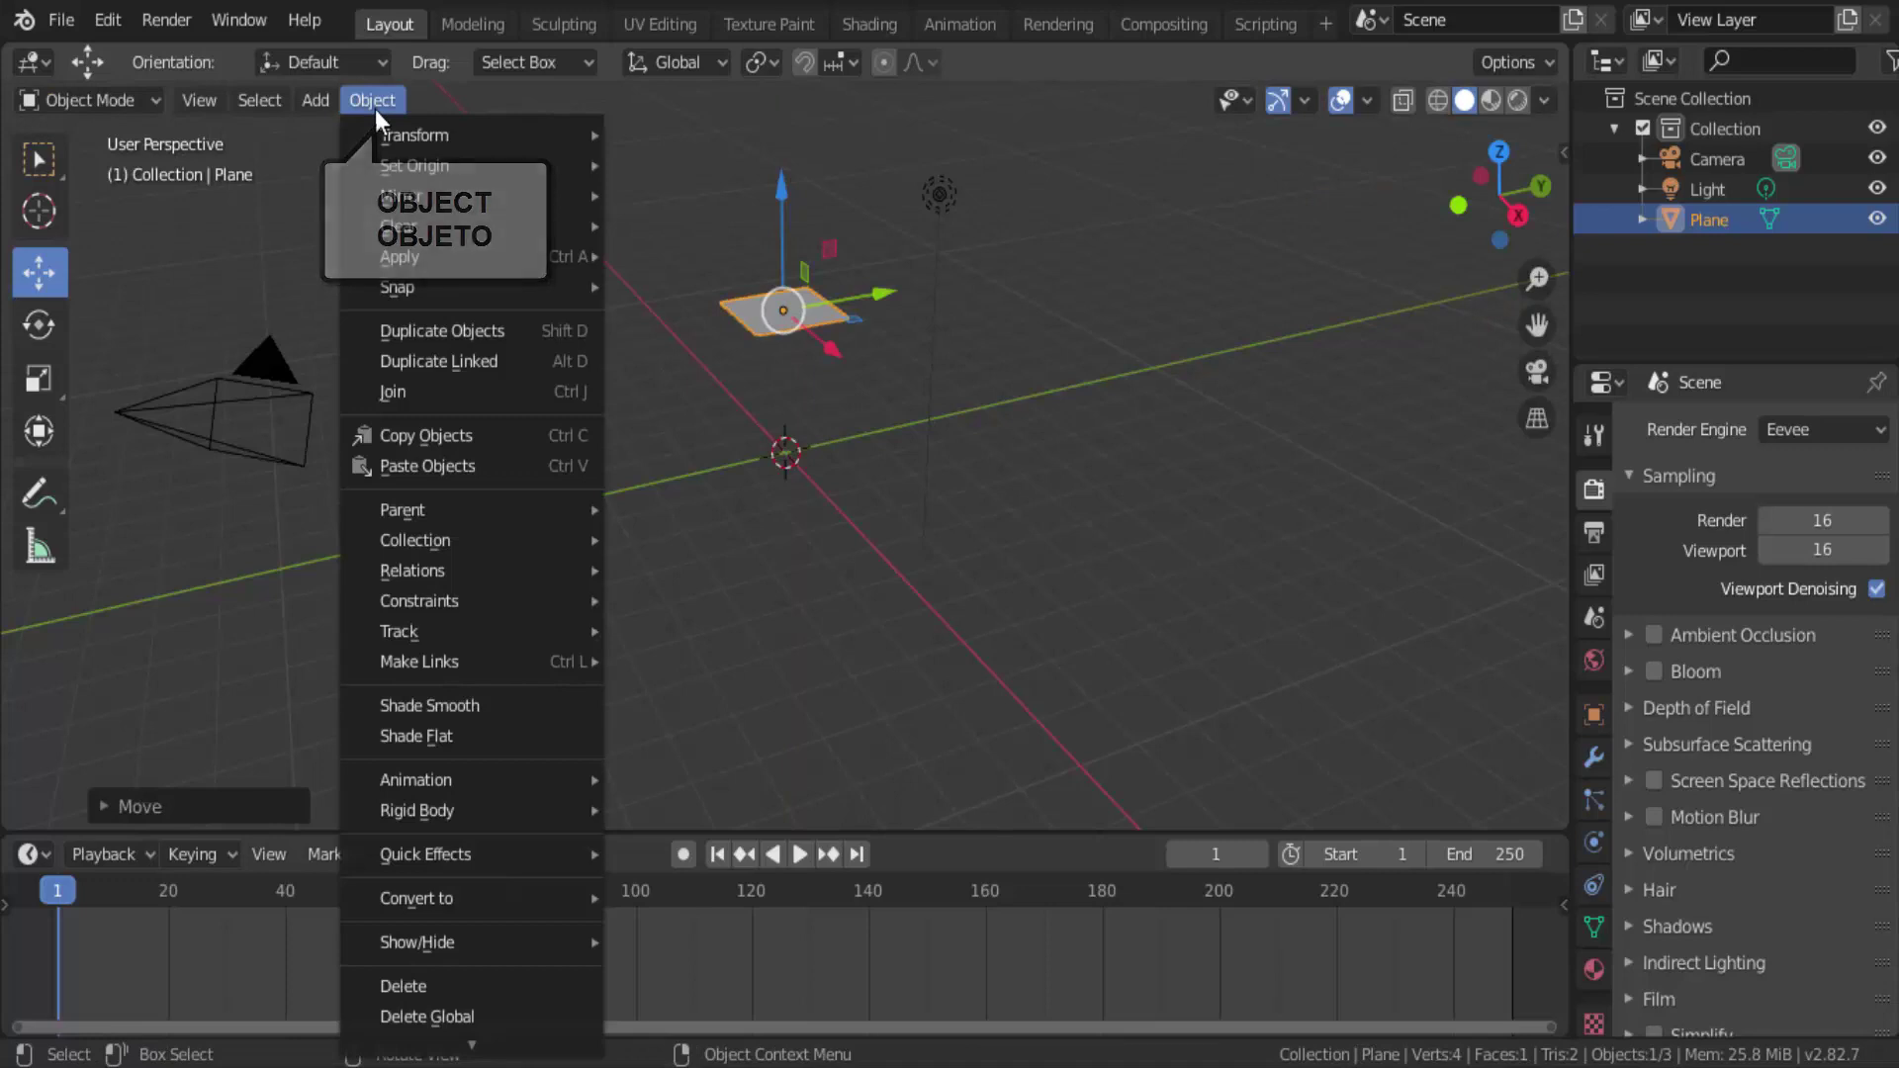
mouse_move(426, 855)
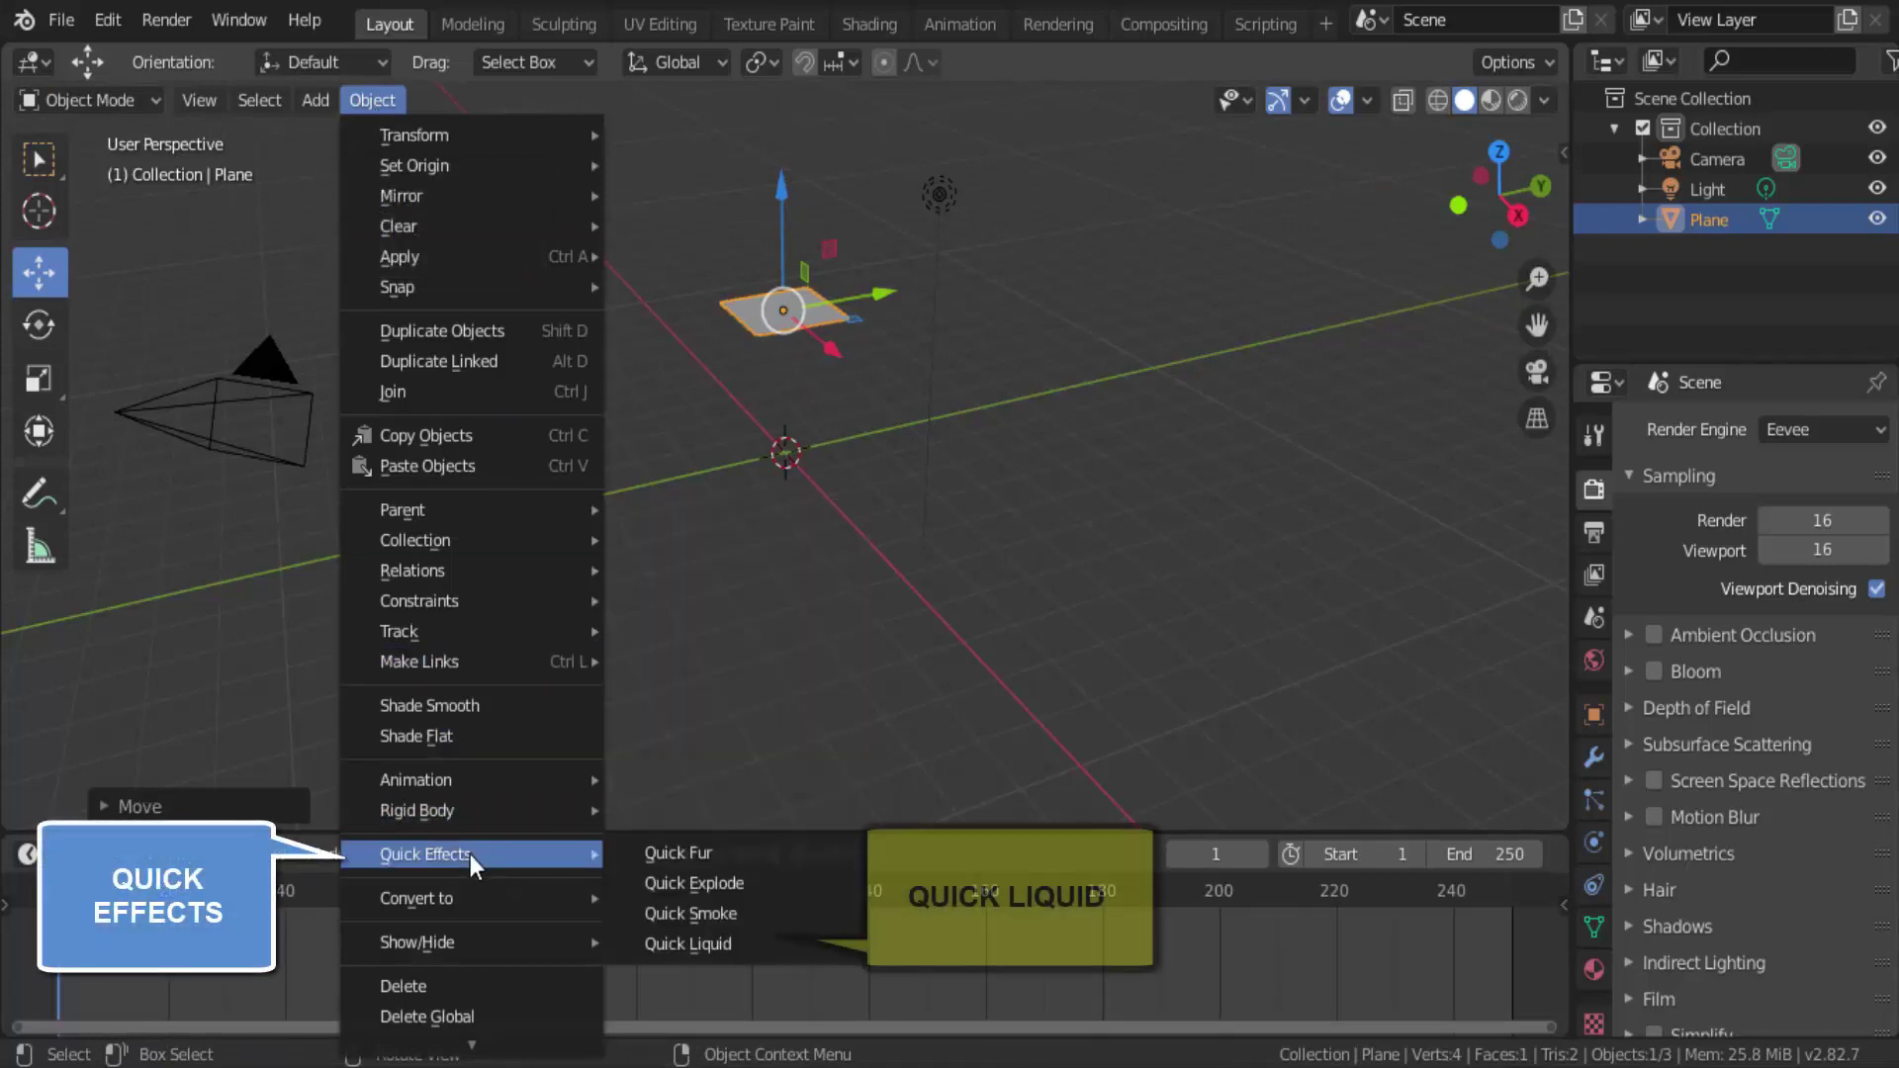
left_click(722, 947)
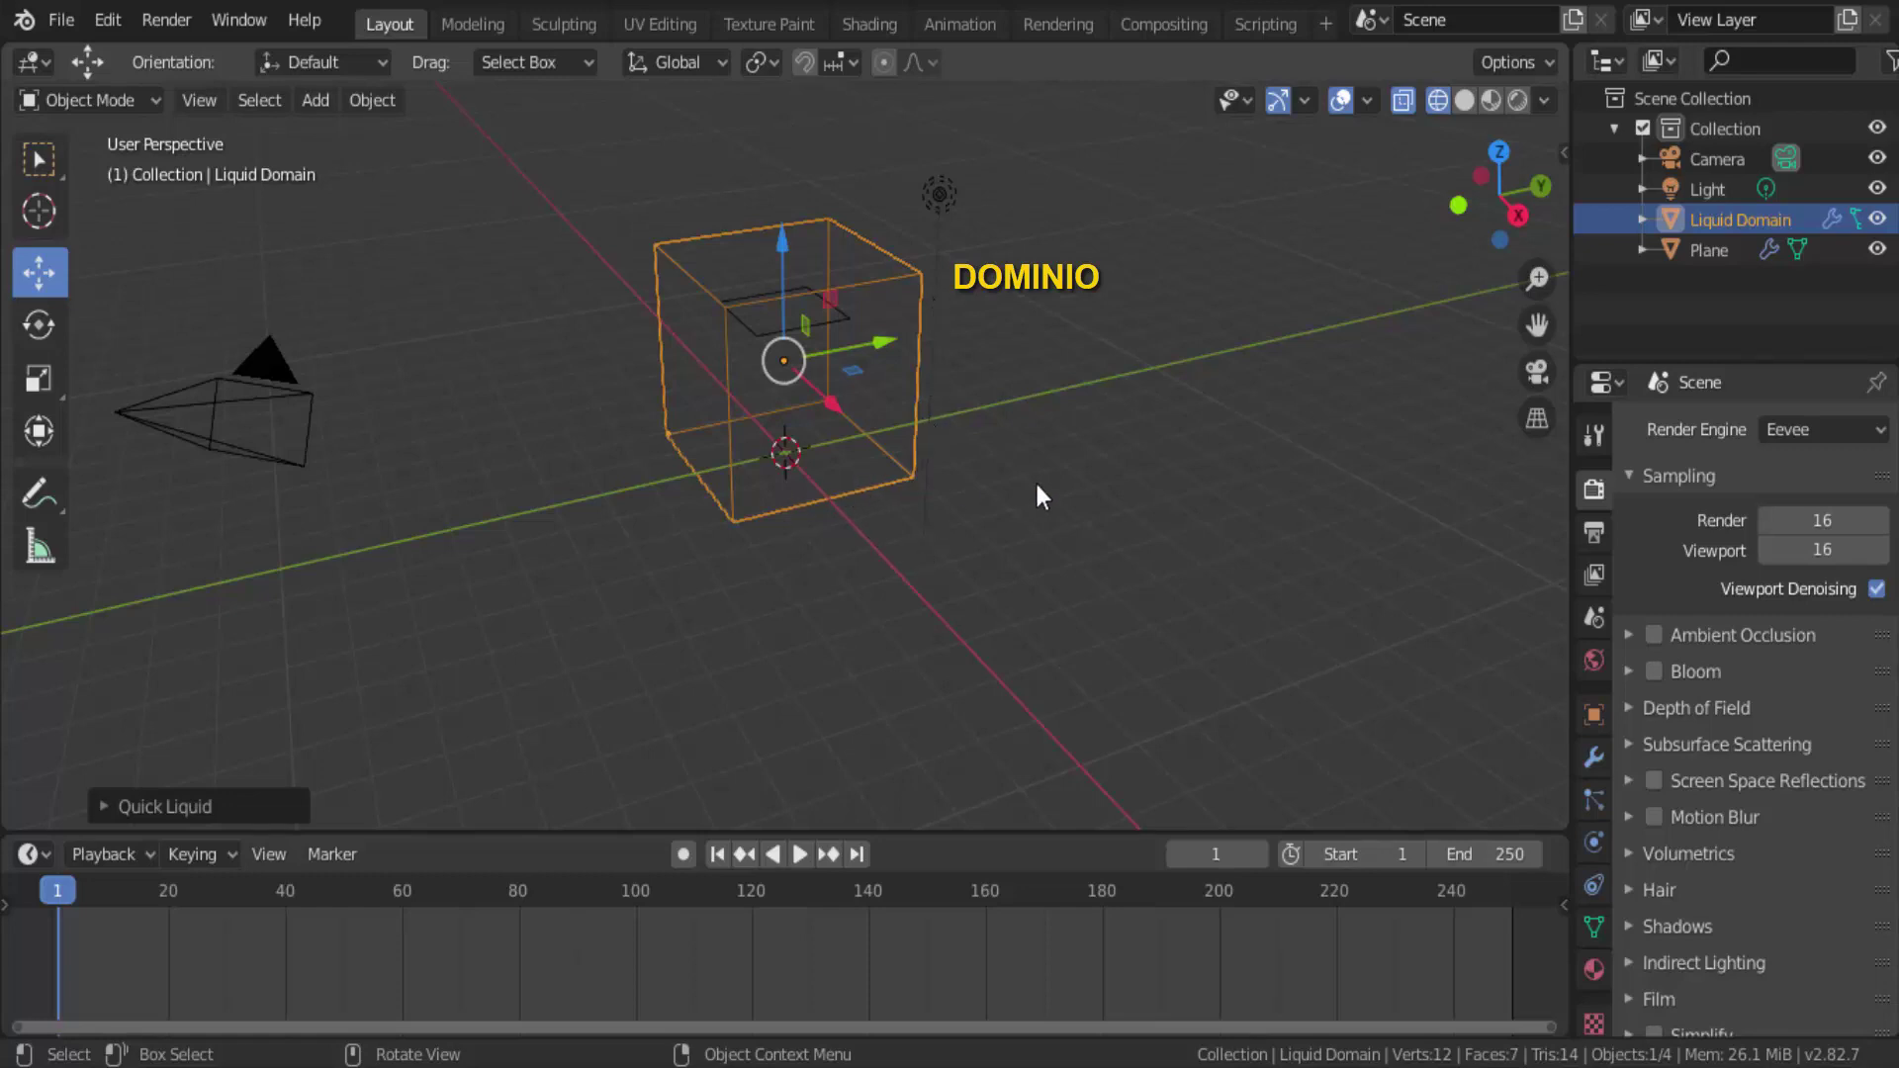
left_click(741, 319)
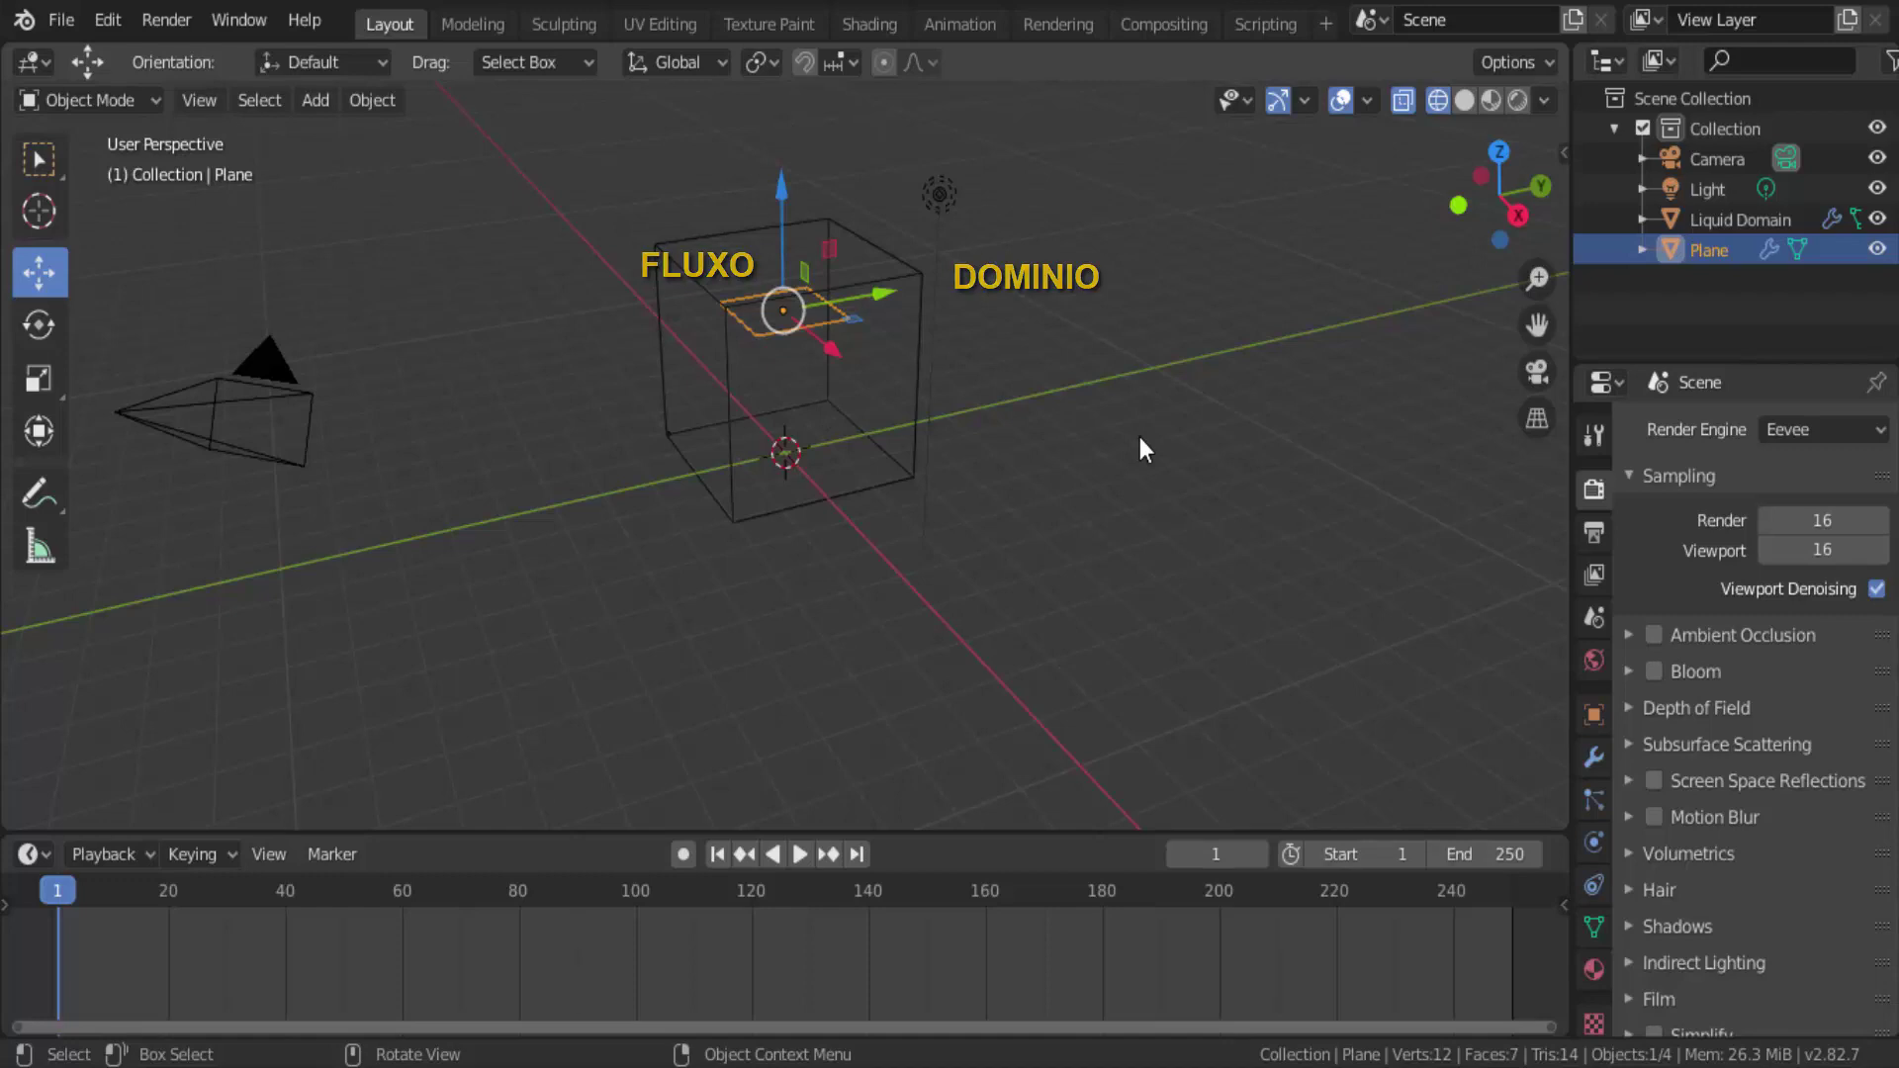
left_click(914, 372)
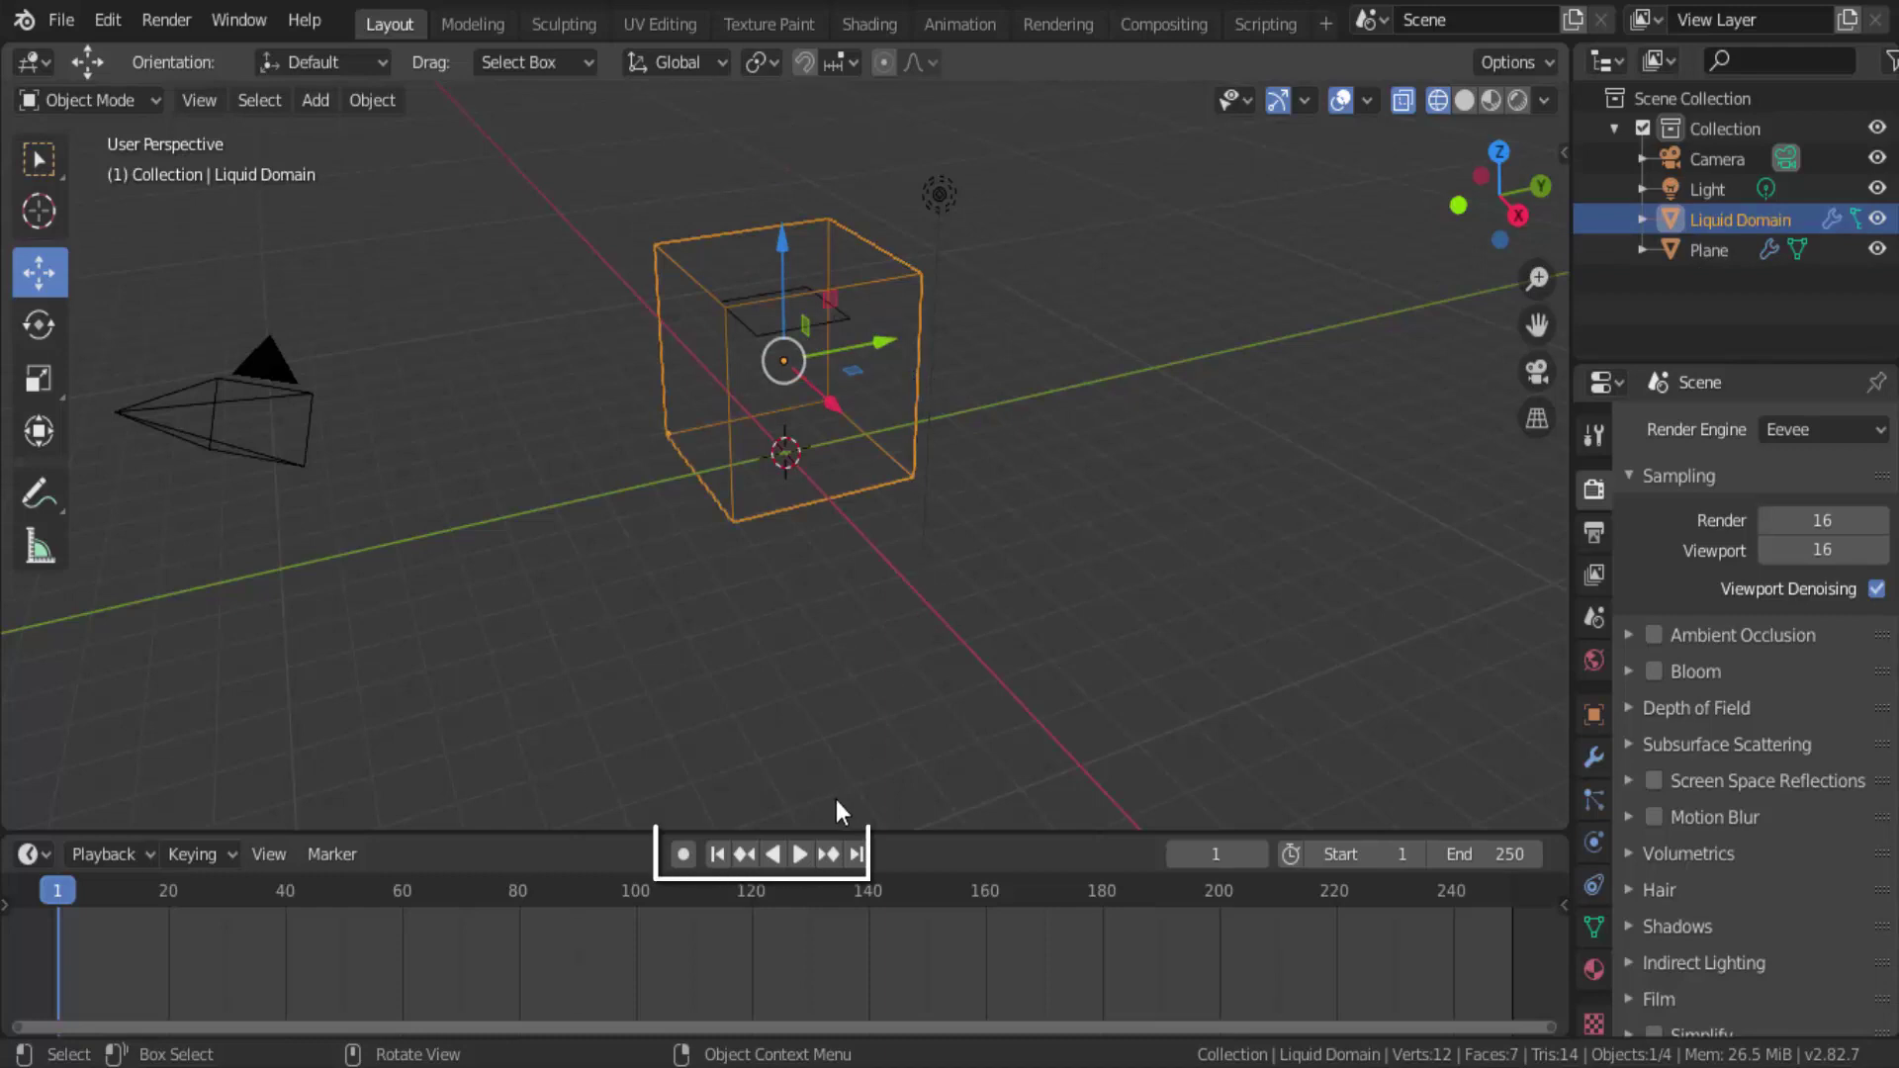
left_click(801, 854)
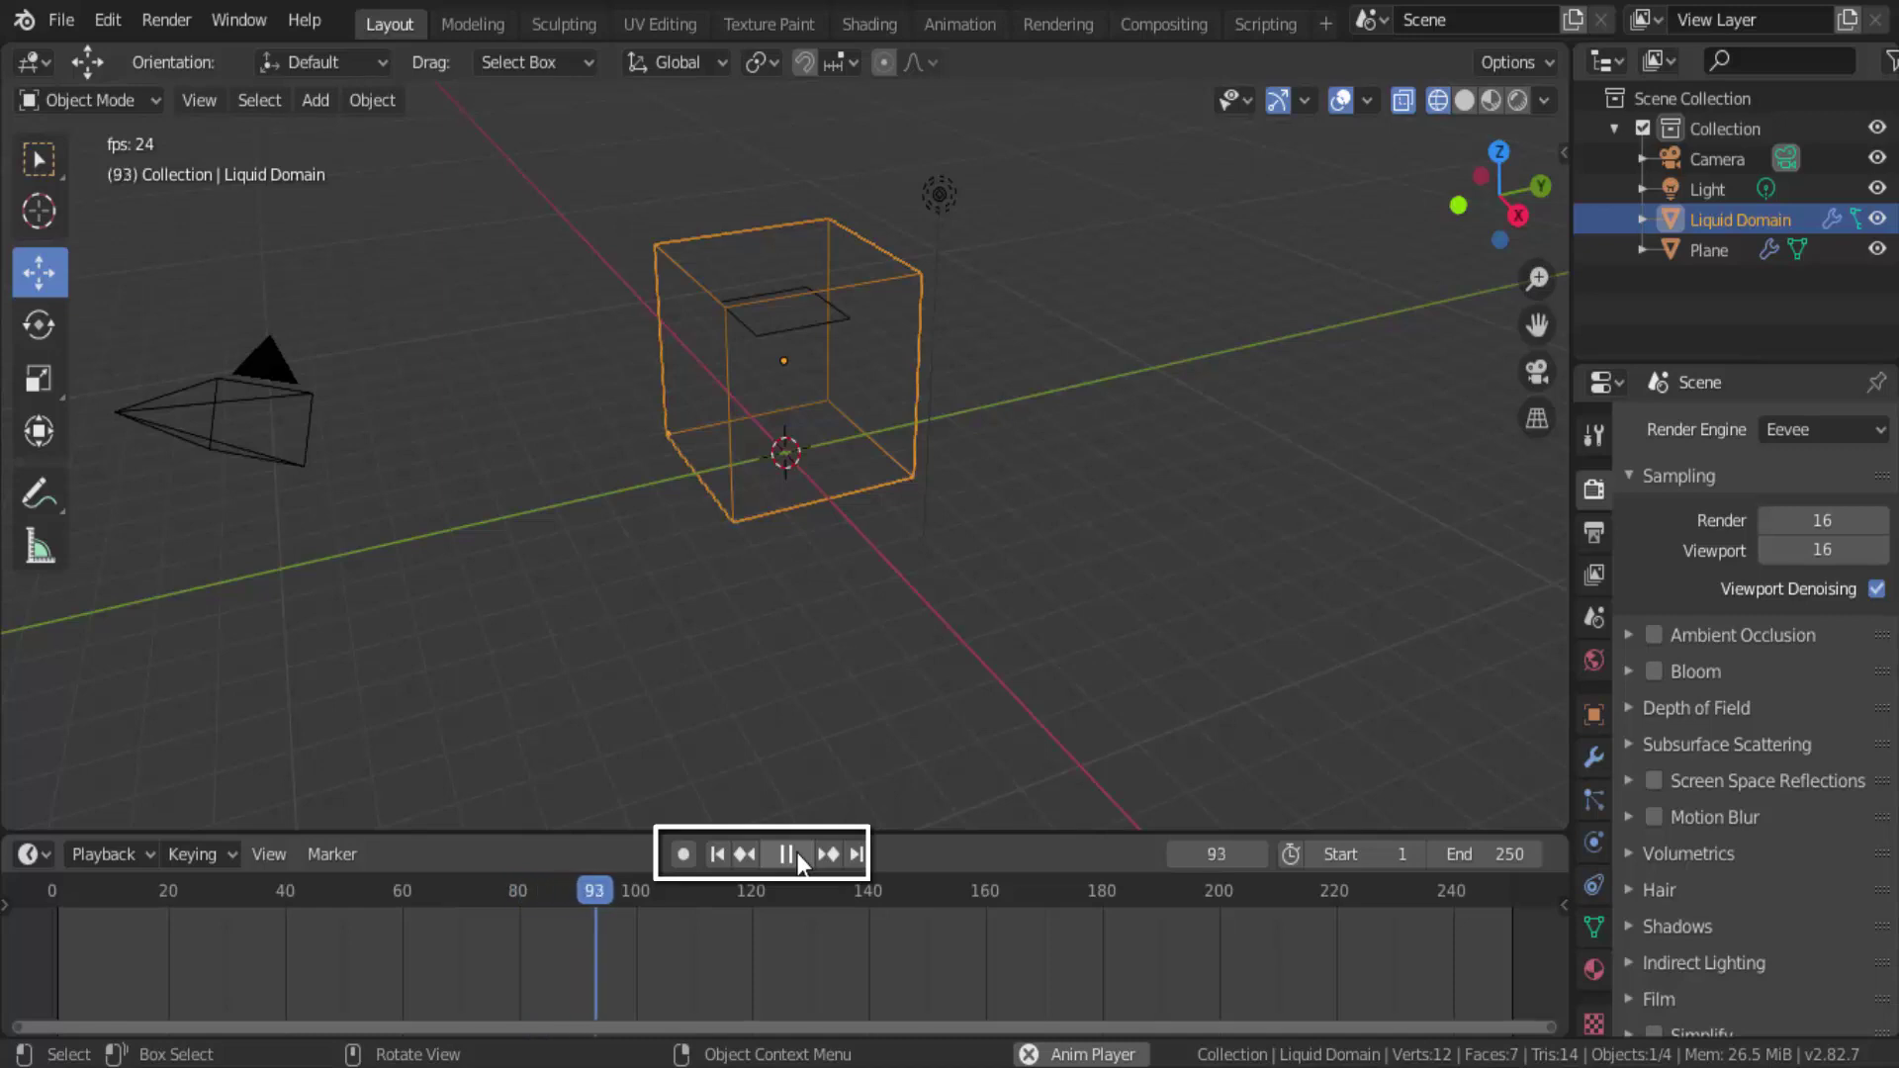
left_click(796, 856)
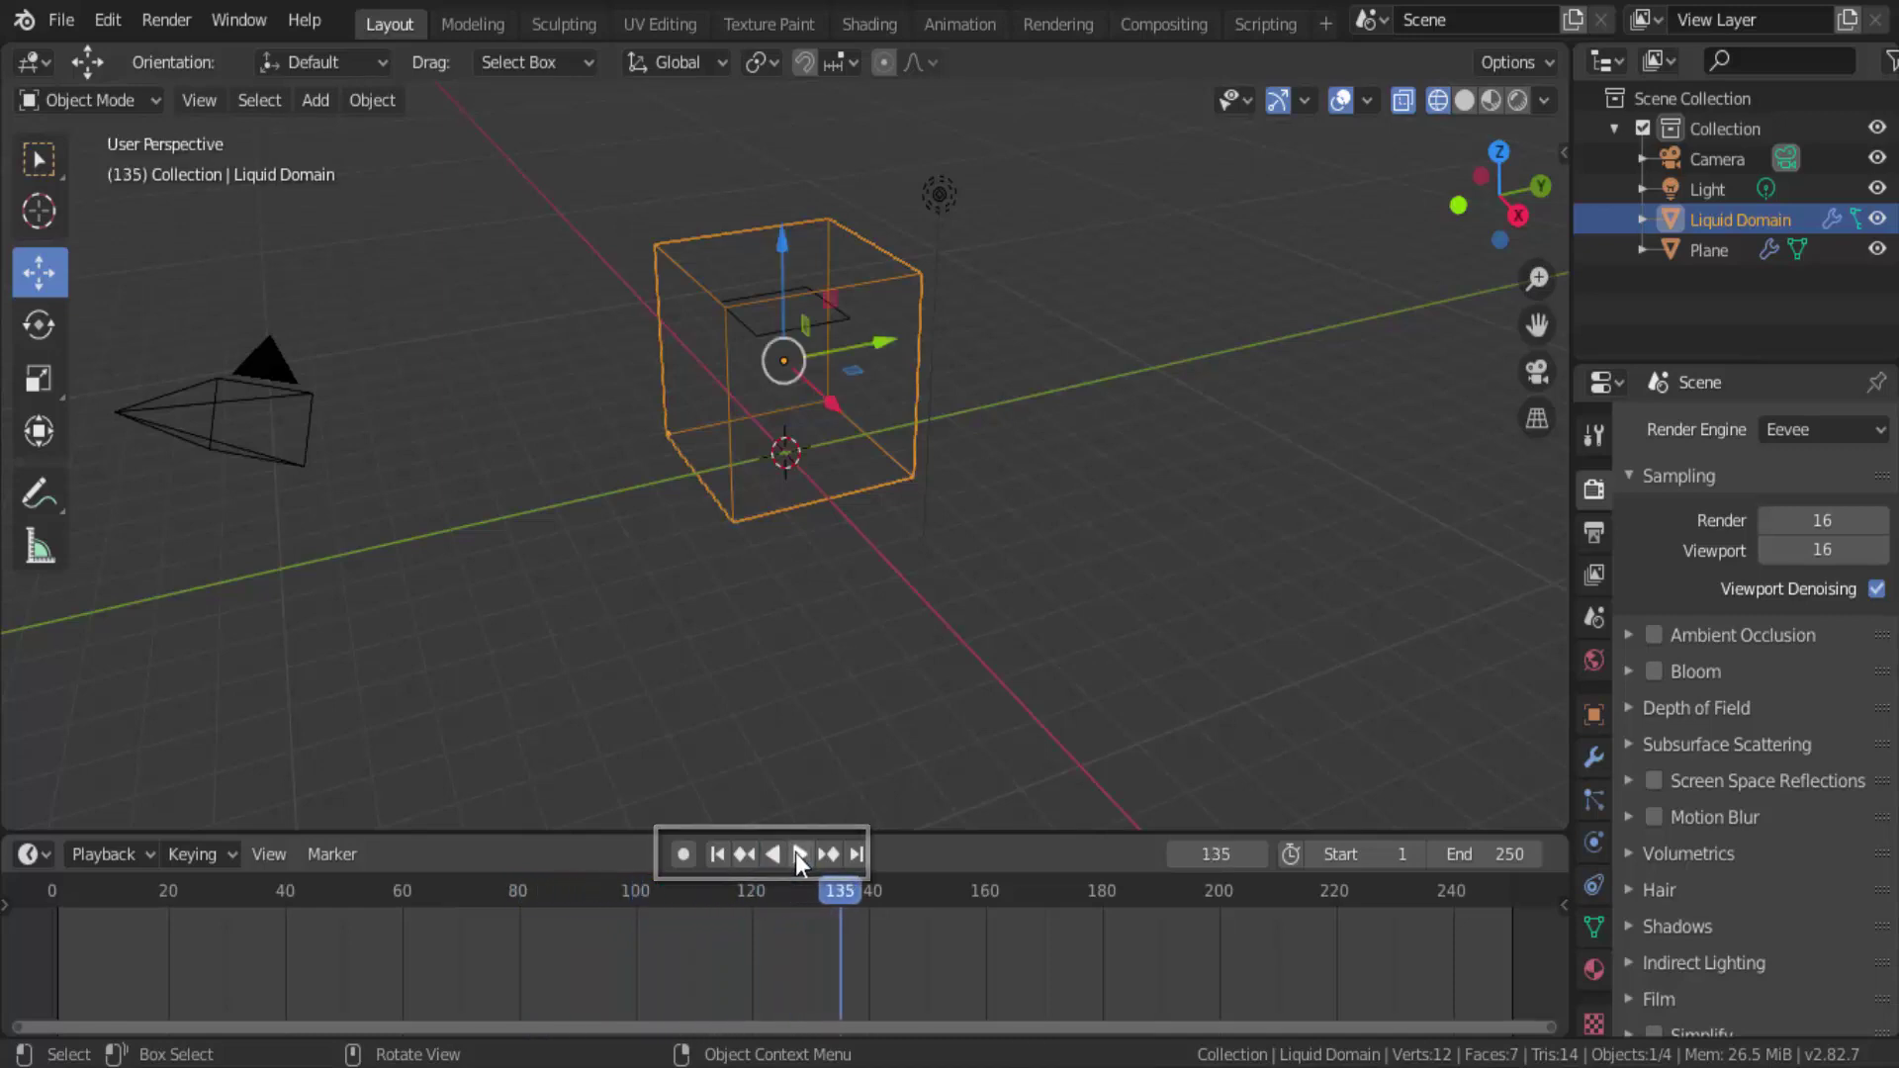
left_click(716, 855)
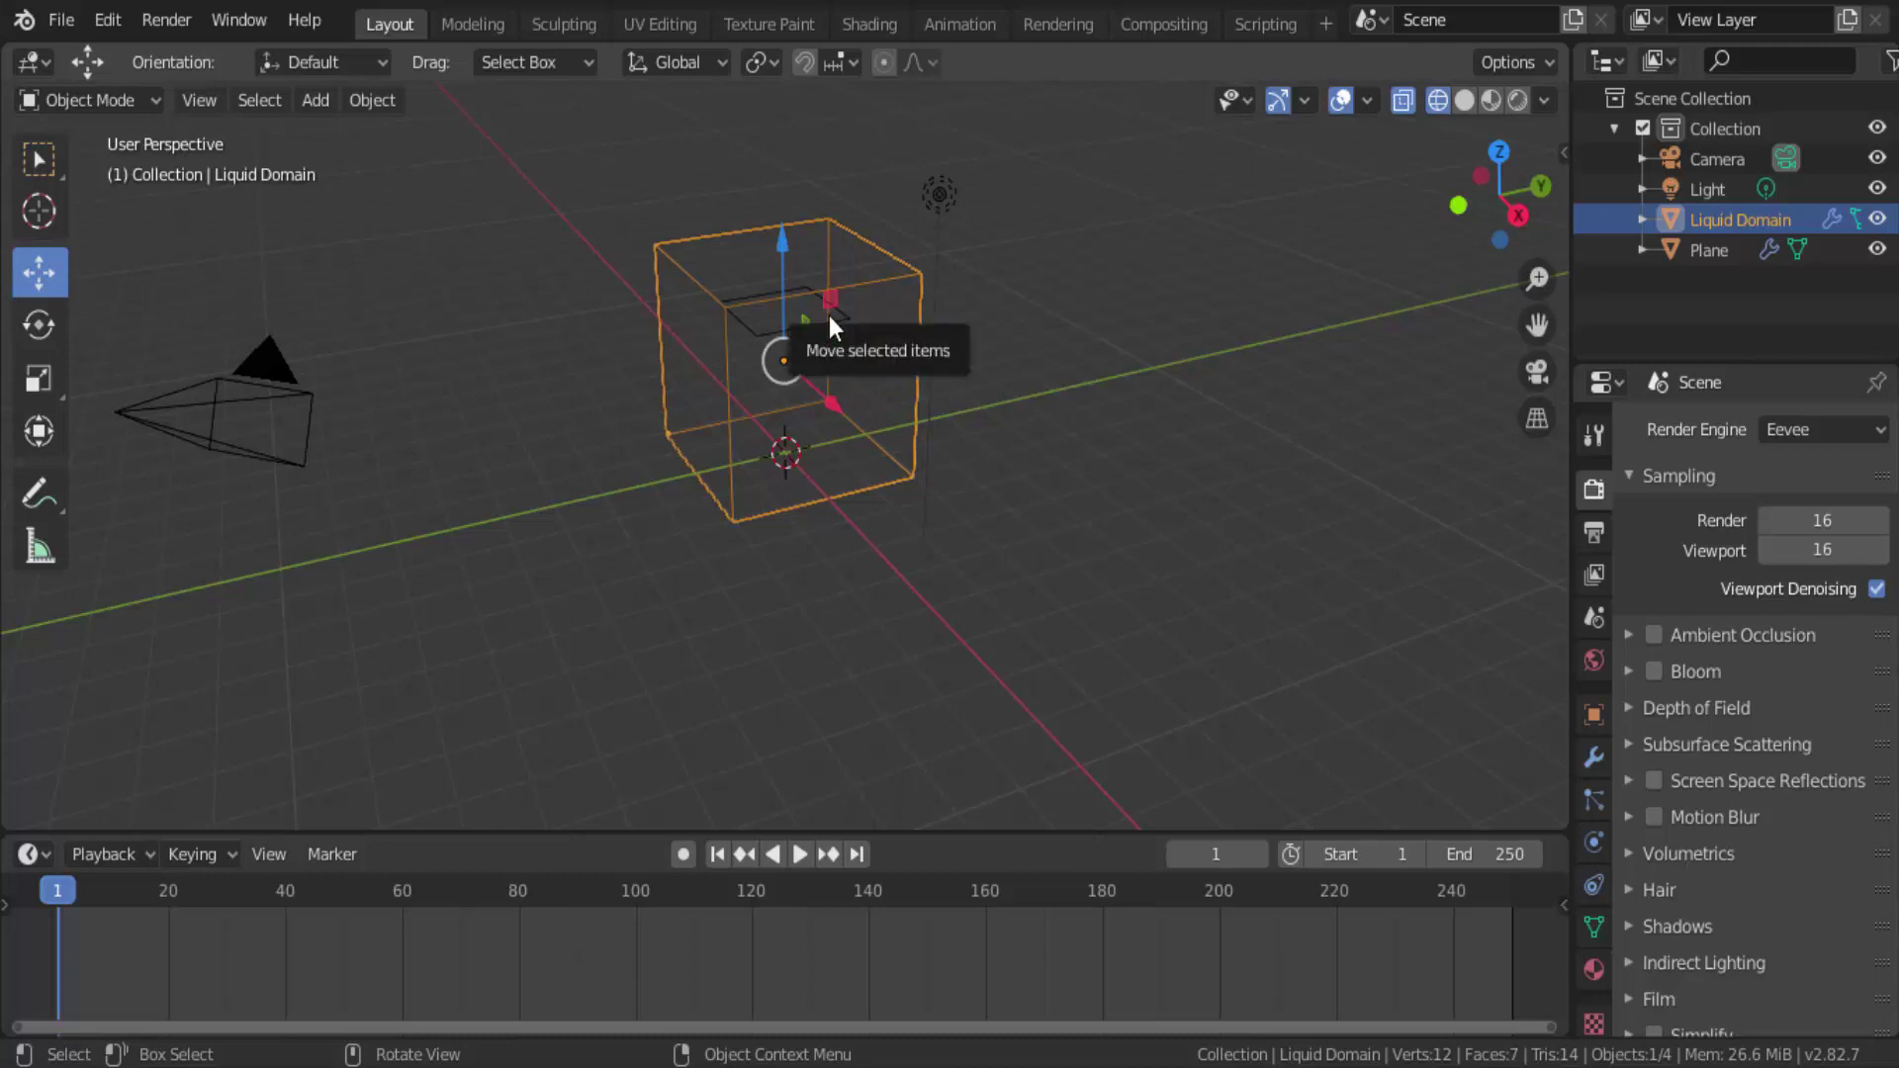
Bake Data from the Liquid Domain's Physics settings and let the fluid bake run
left_click(1591, 845)
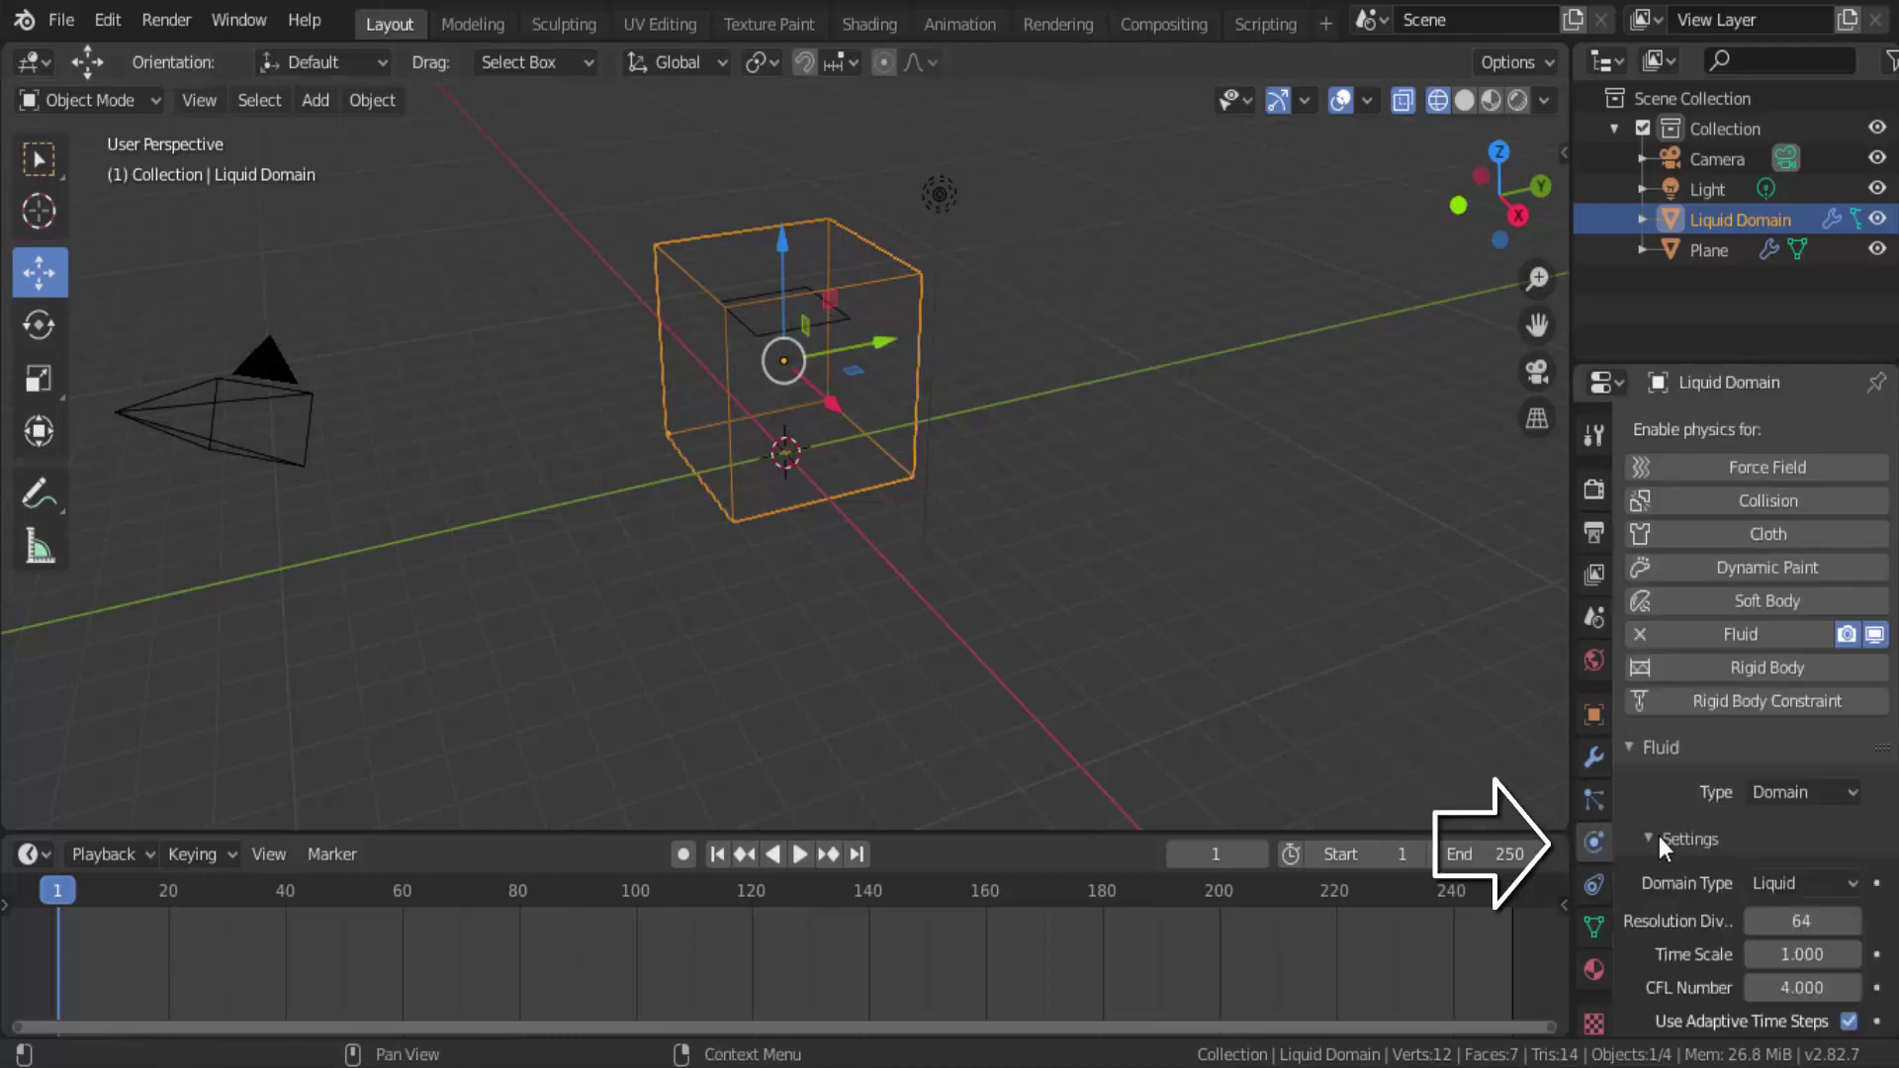
scroll(1669, 782, "down", 3)
scroll(1671, 785, "down", 5)
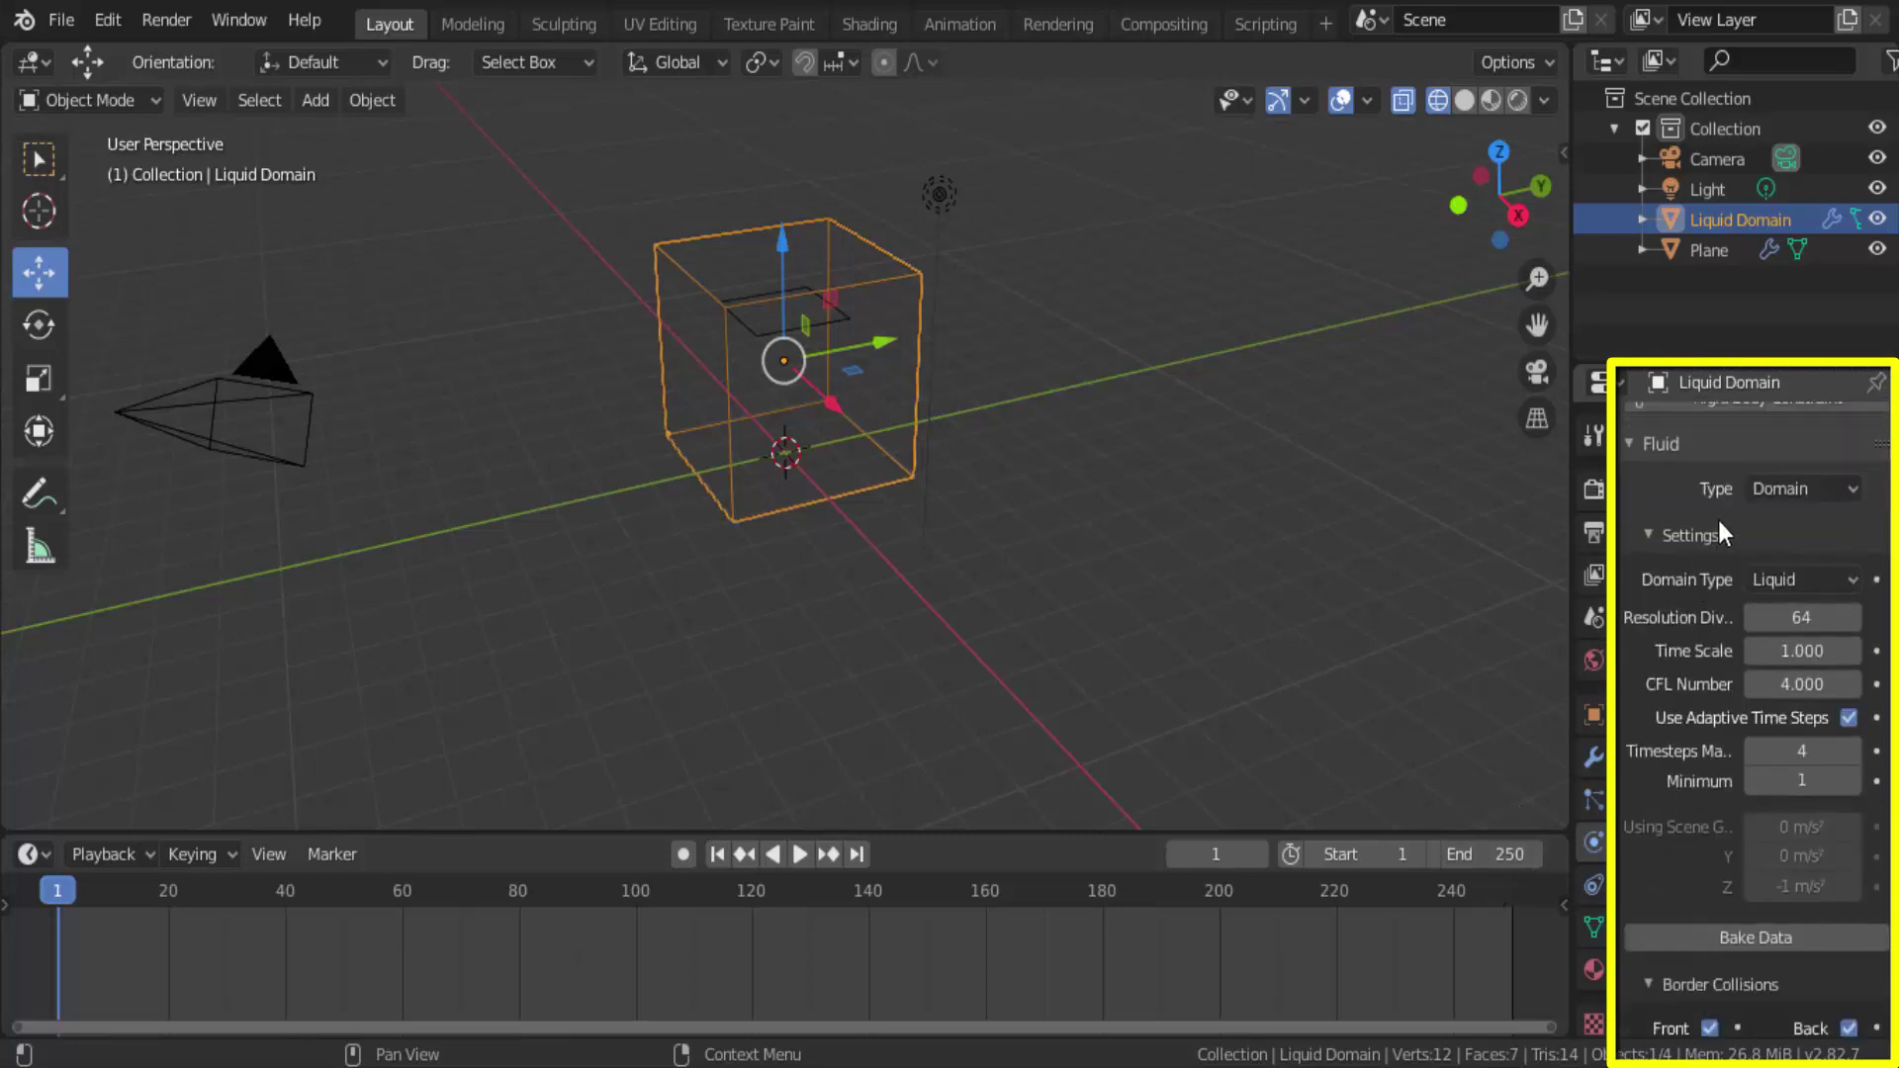
scroll(1657, 855, "down", 3)
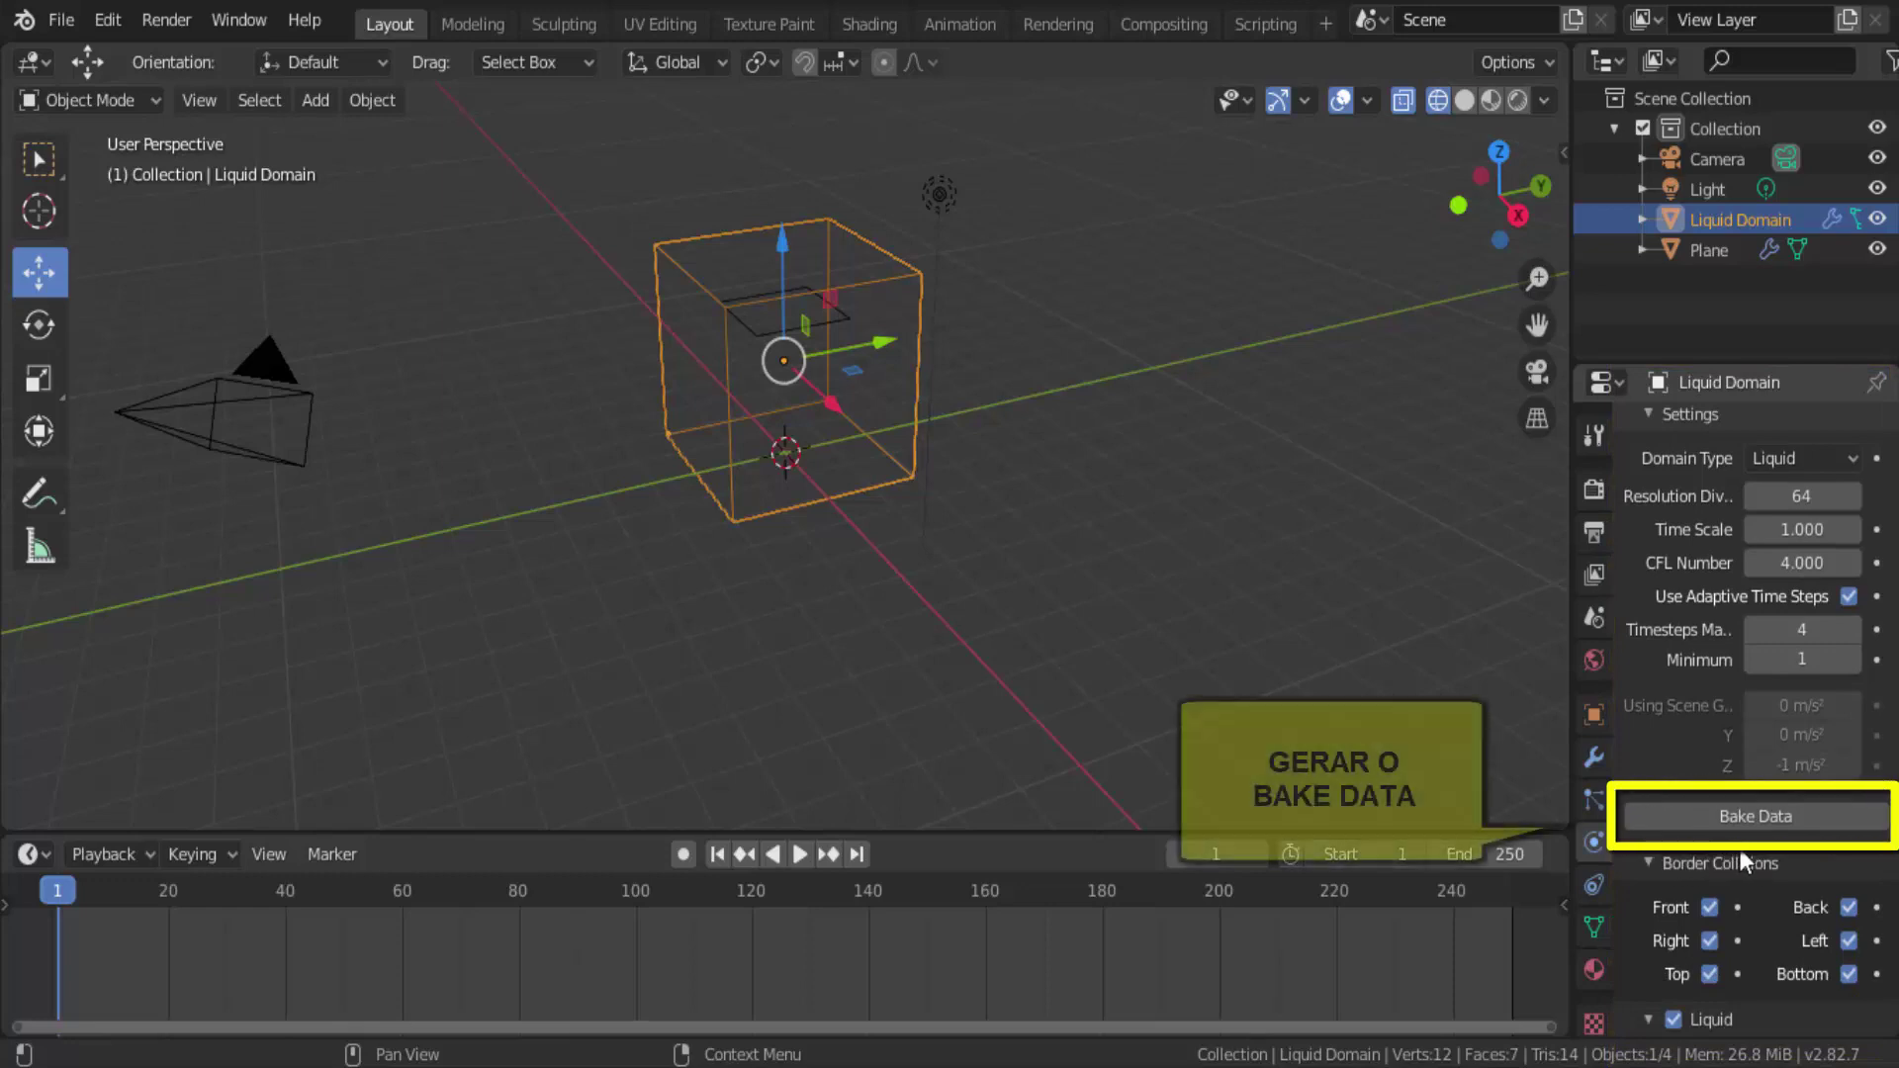
left_click(1749, 819)
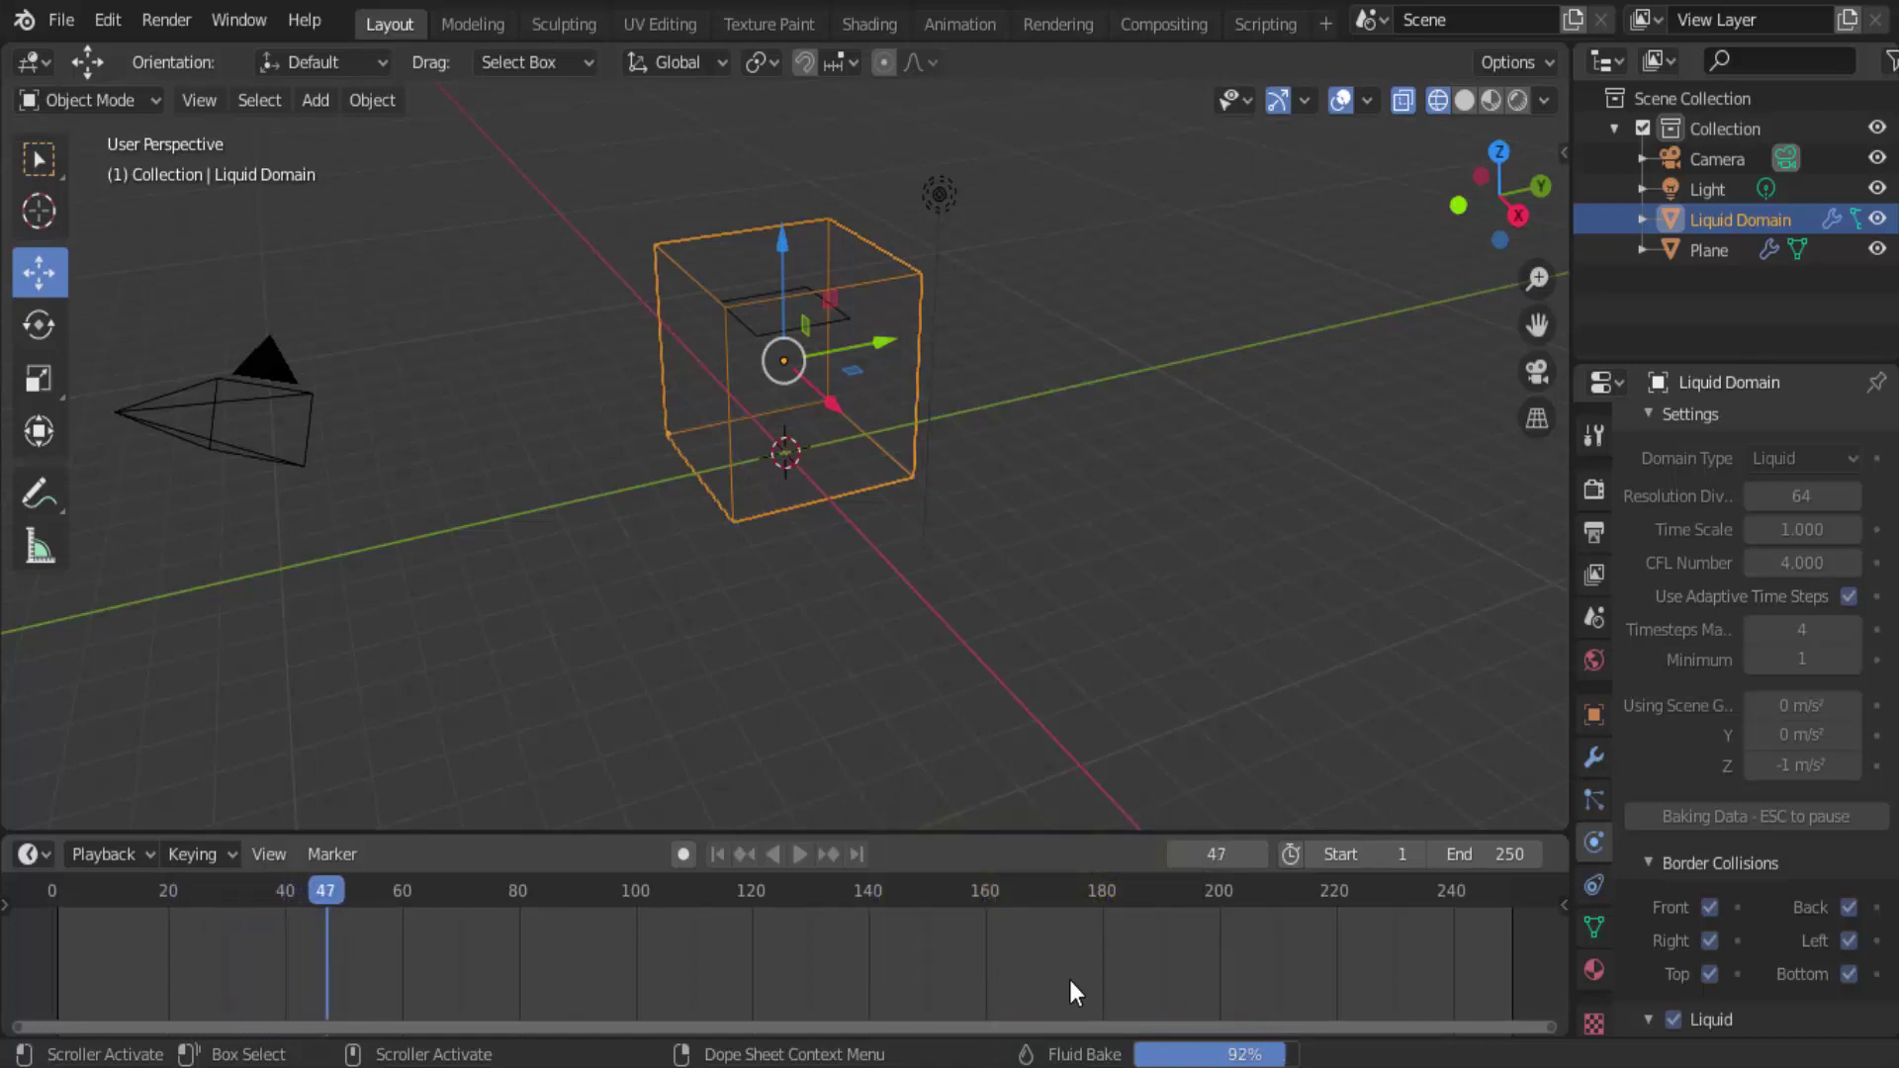
left_click(797, 857)
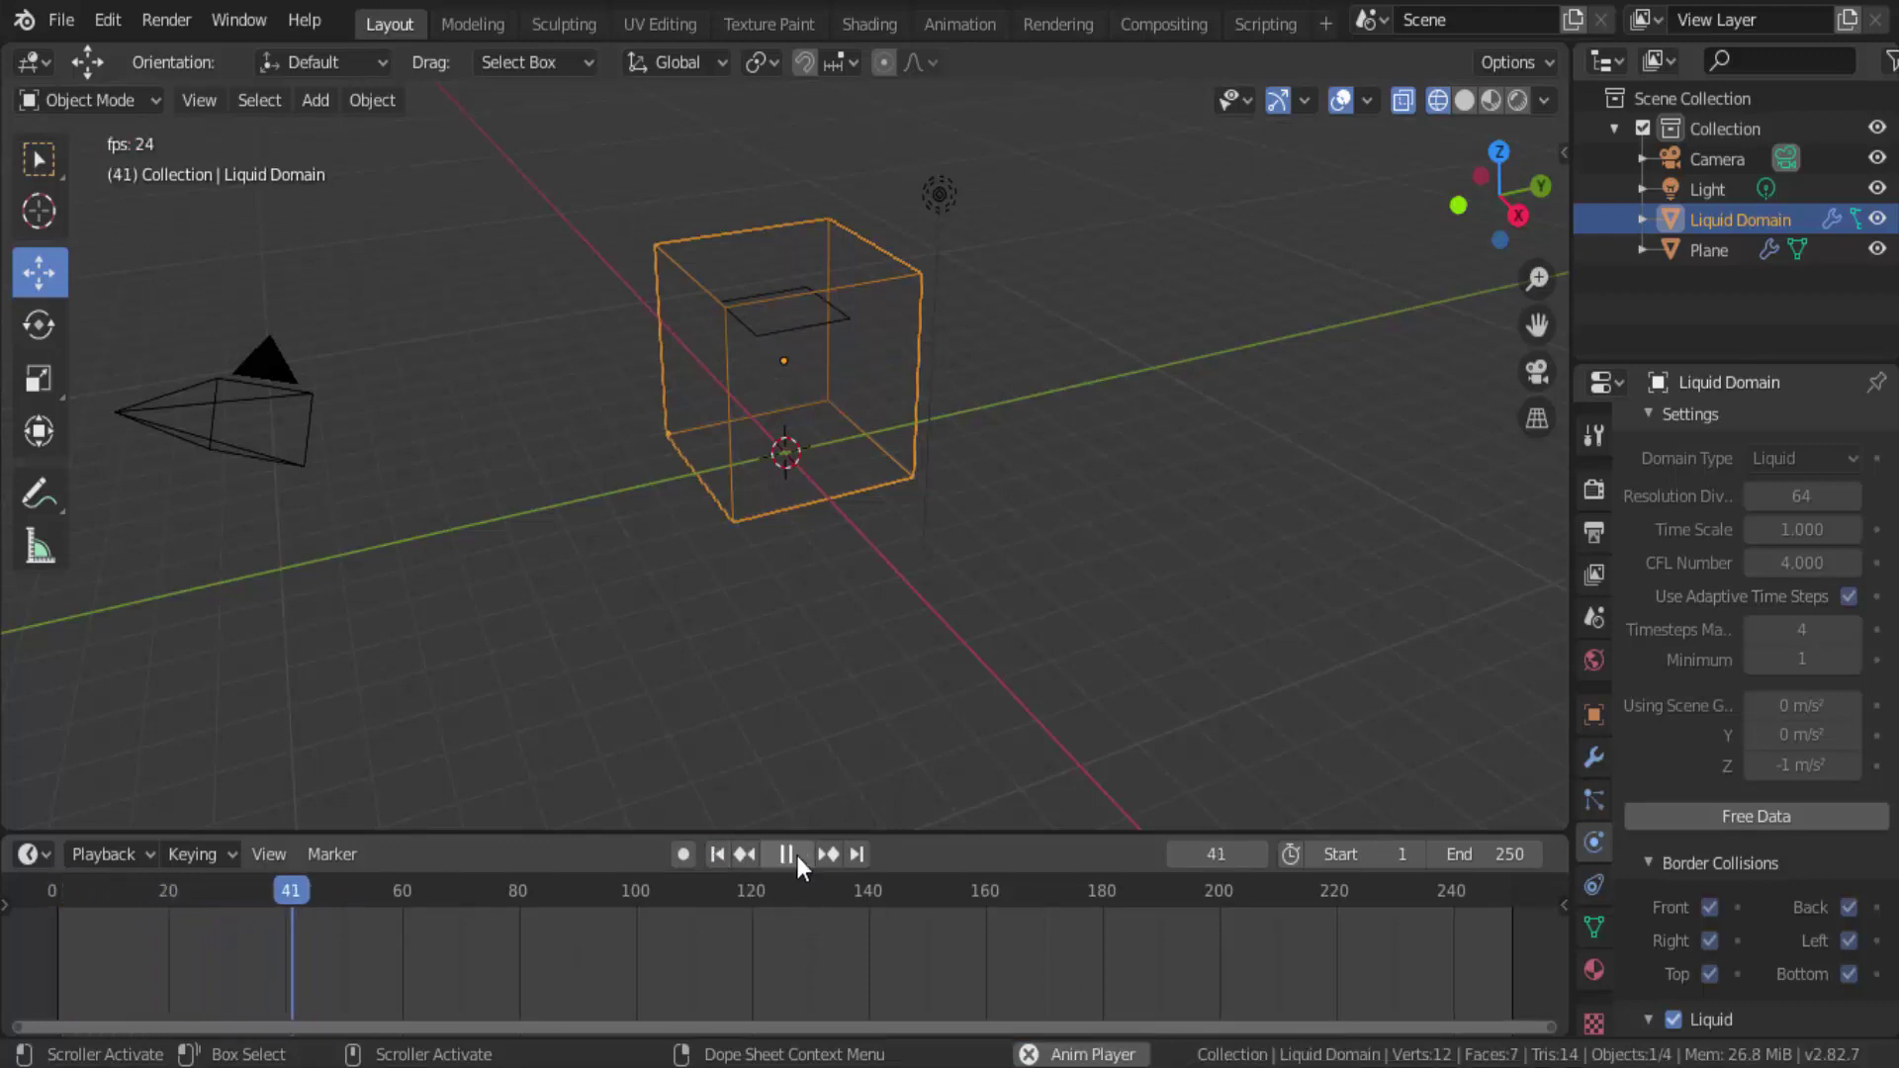
left_click(798, 856)
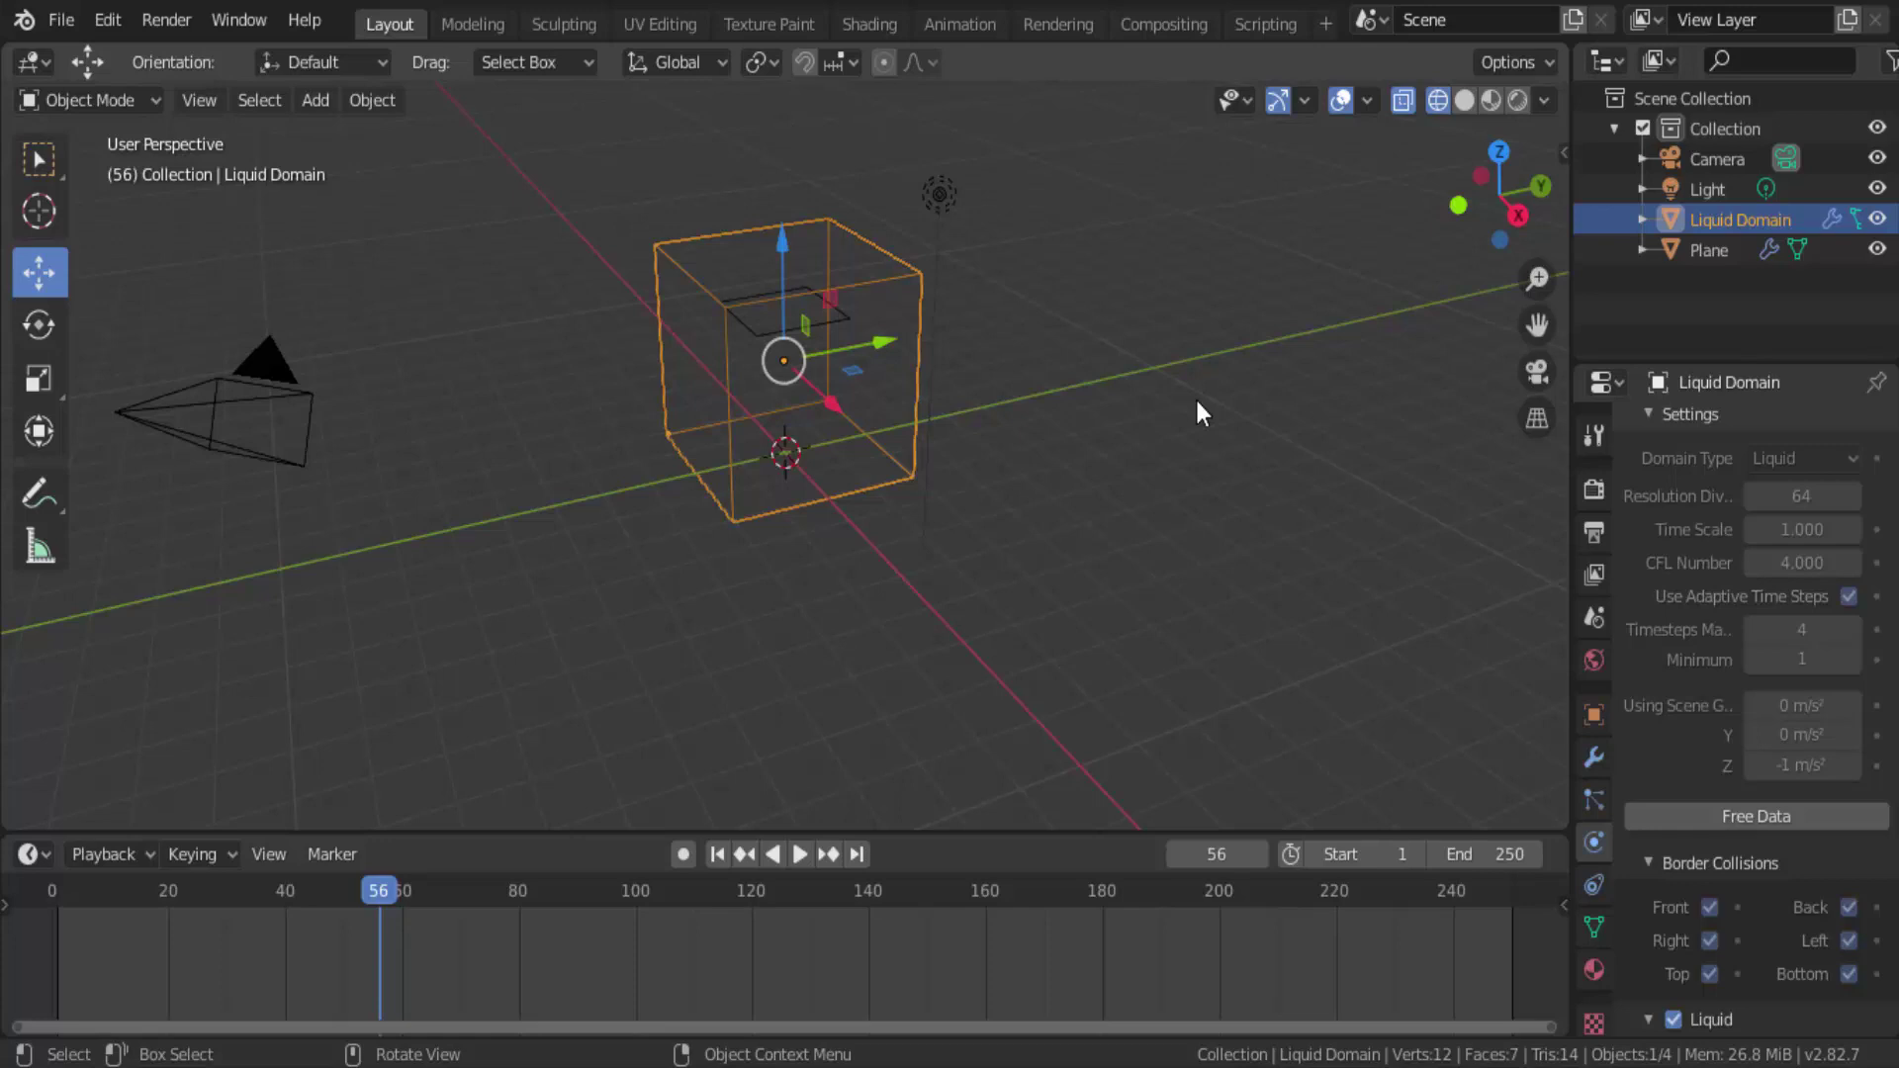
left_click(718, 854)
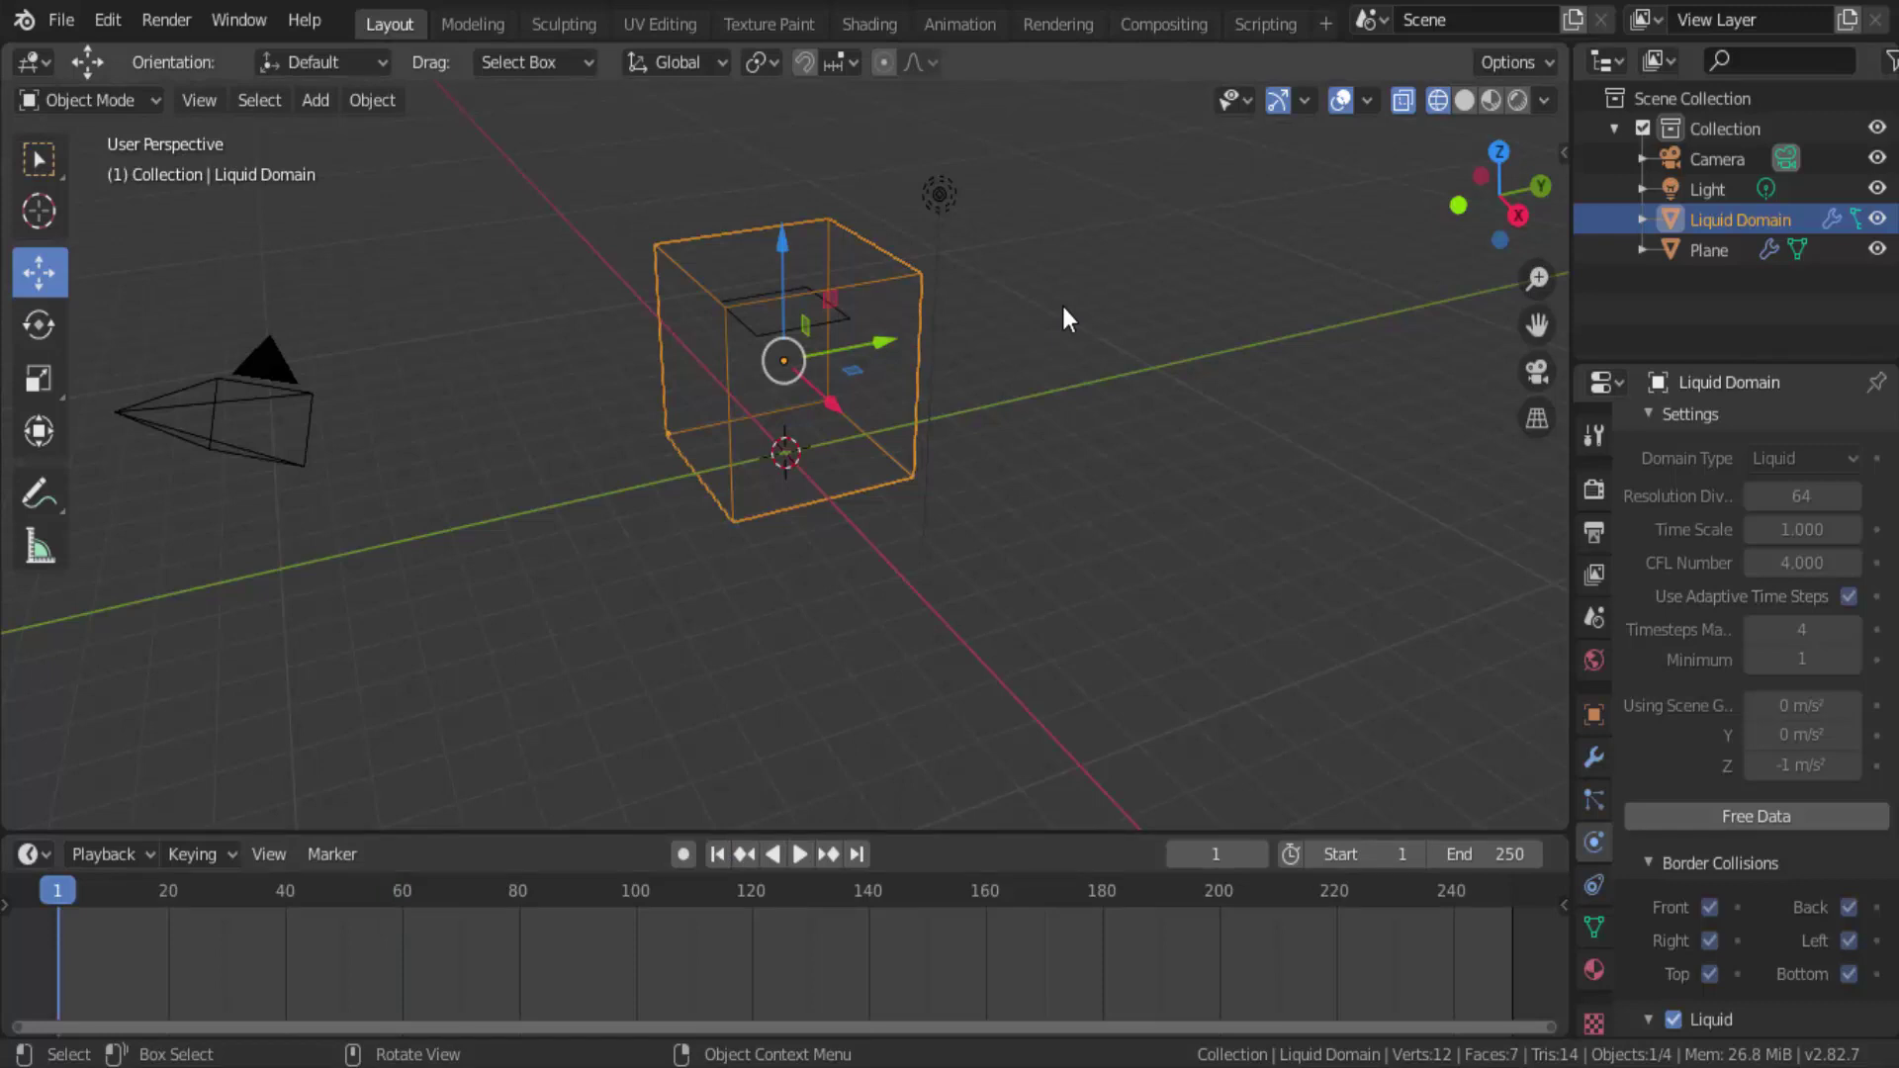
Select the Plane and change its flow Surface Emission from 0.0 to 0.8
left_click(840, 317)
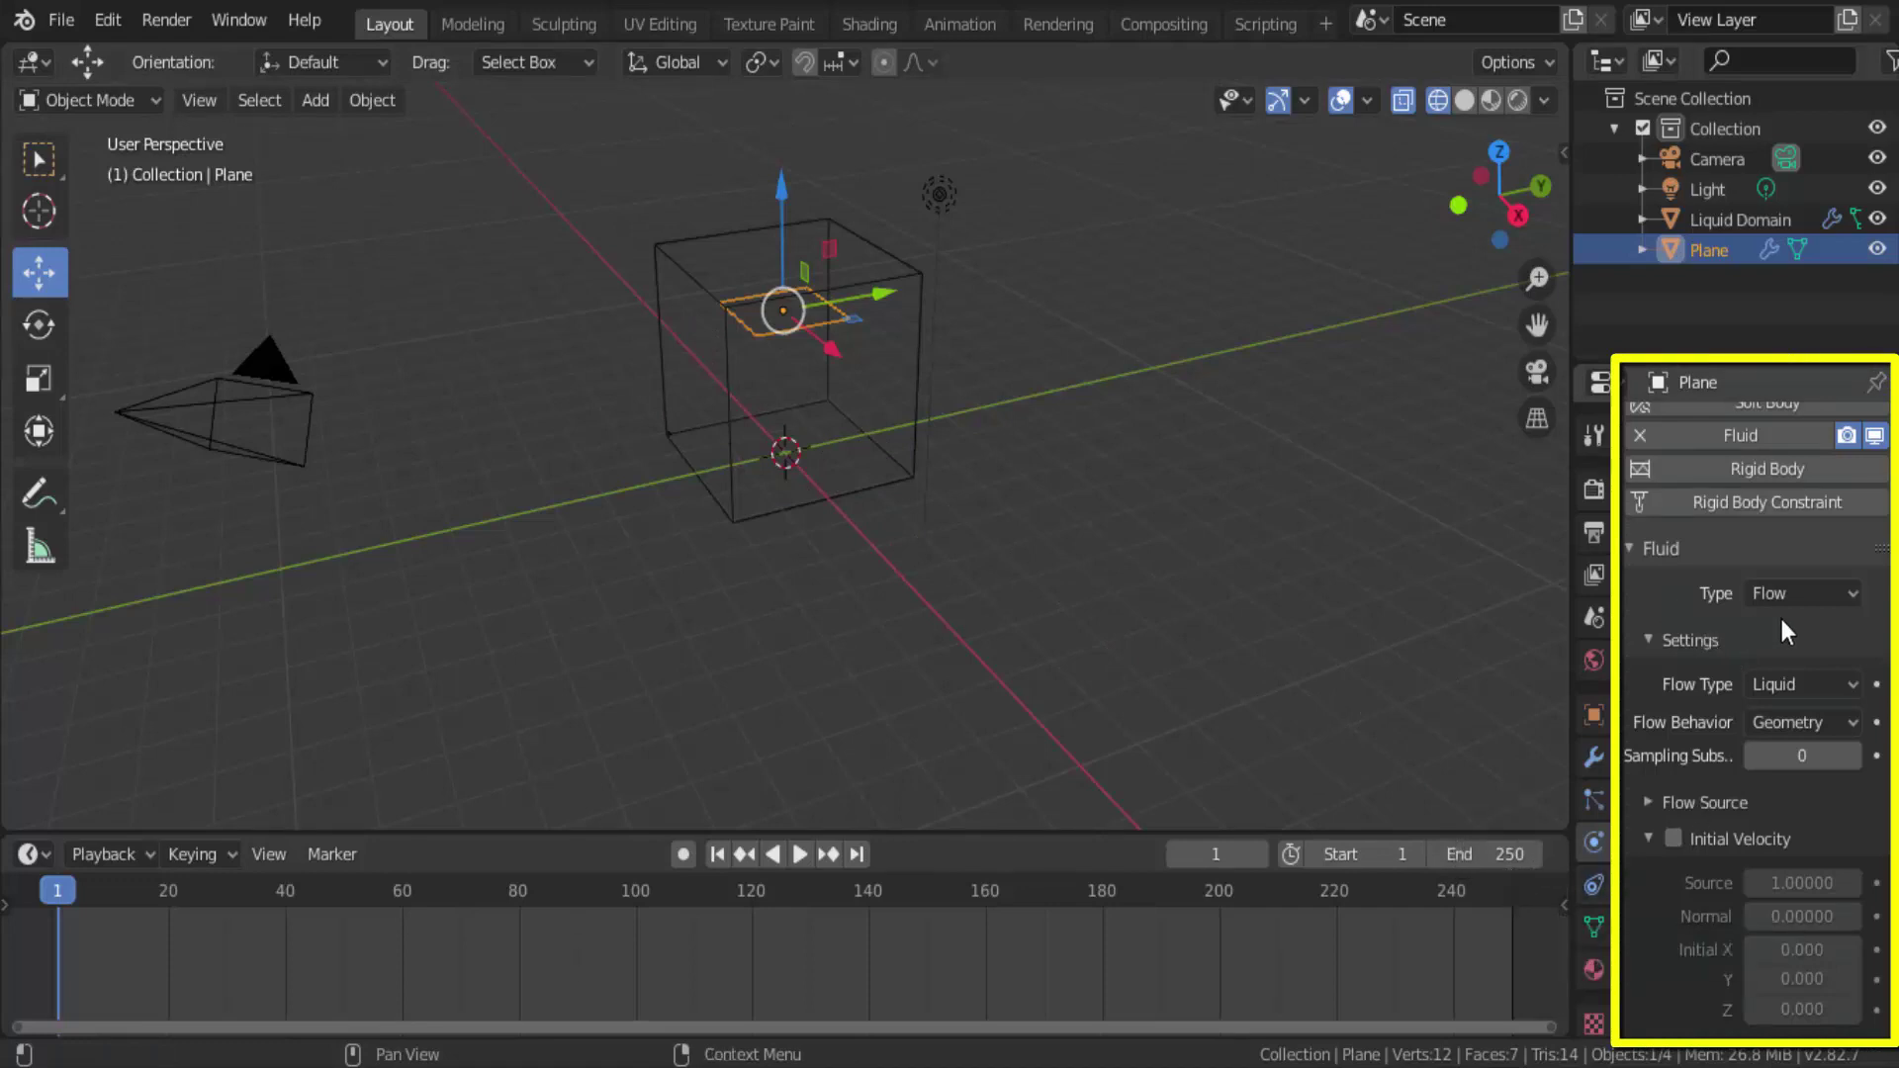
left_click(1648, 804)
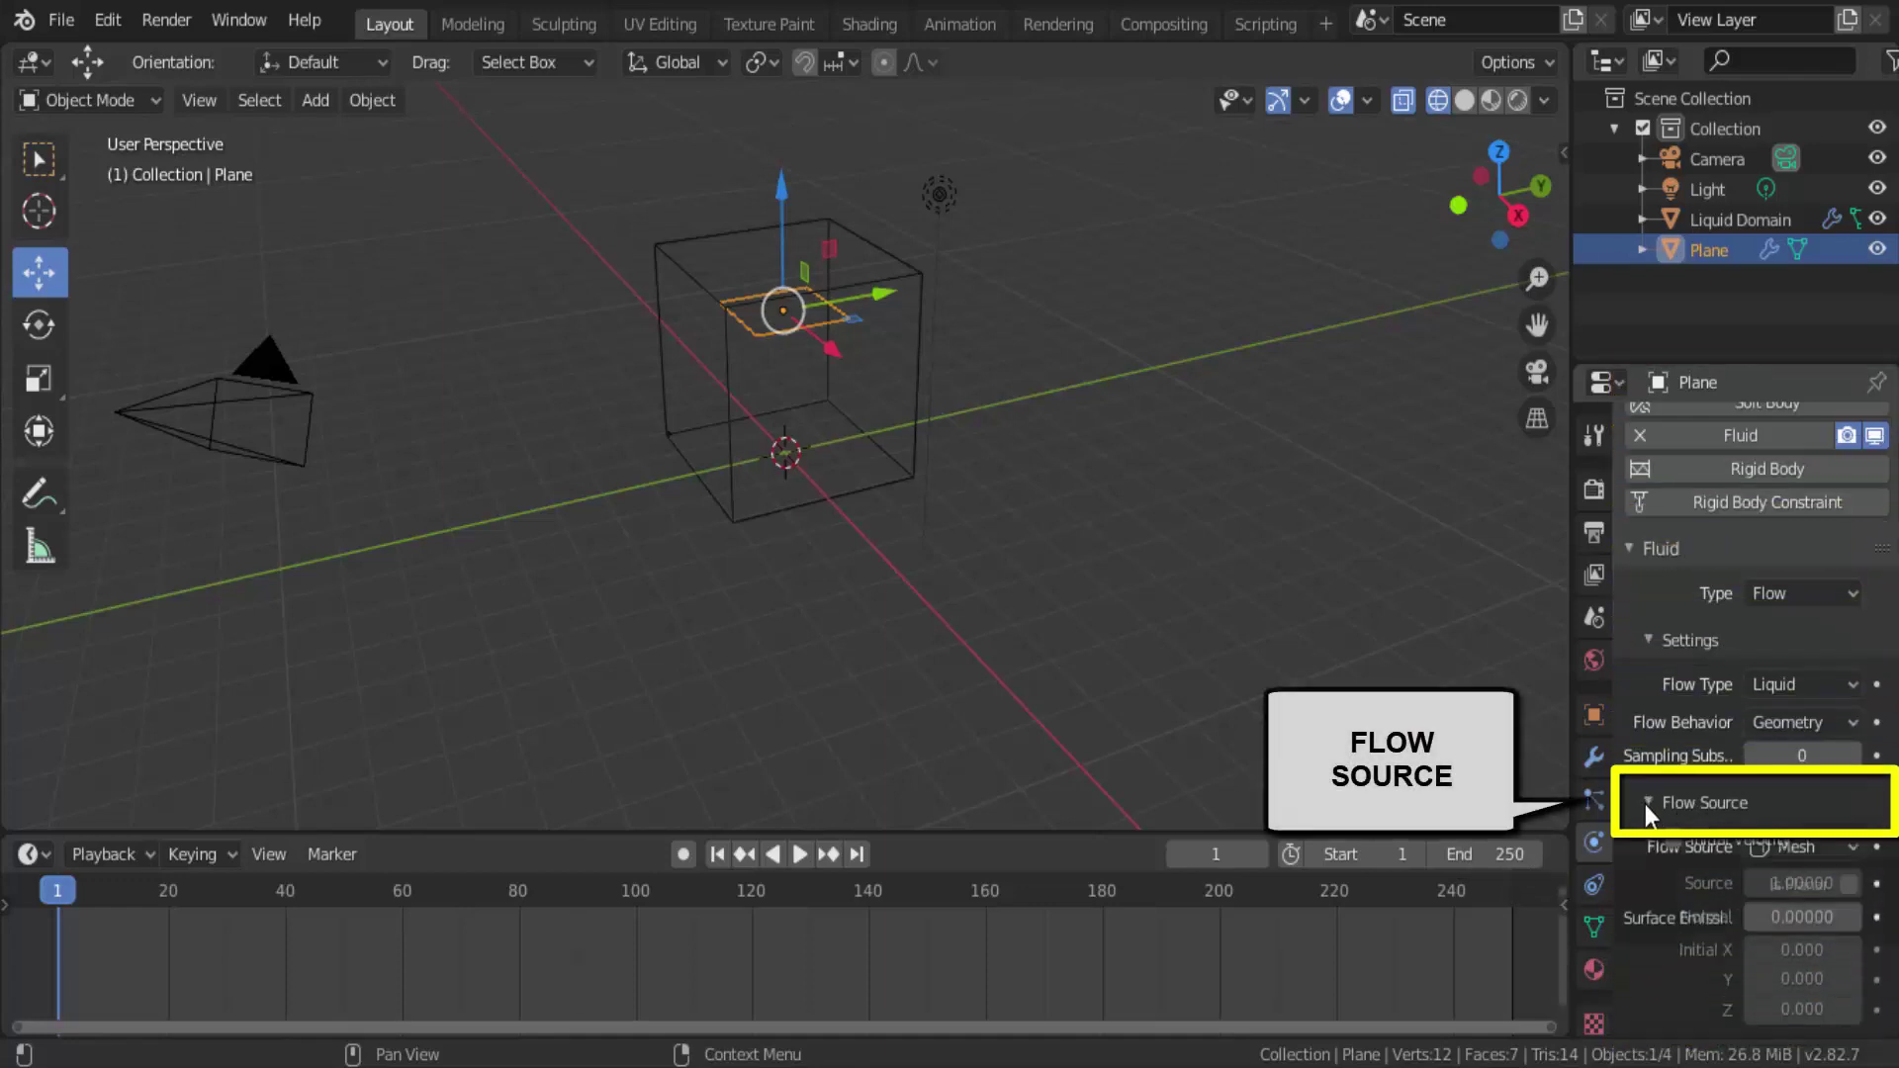
scroll(1649, 847, "down", 2)
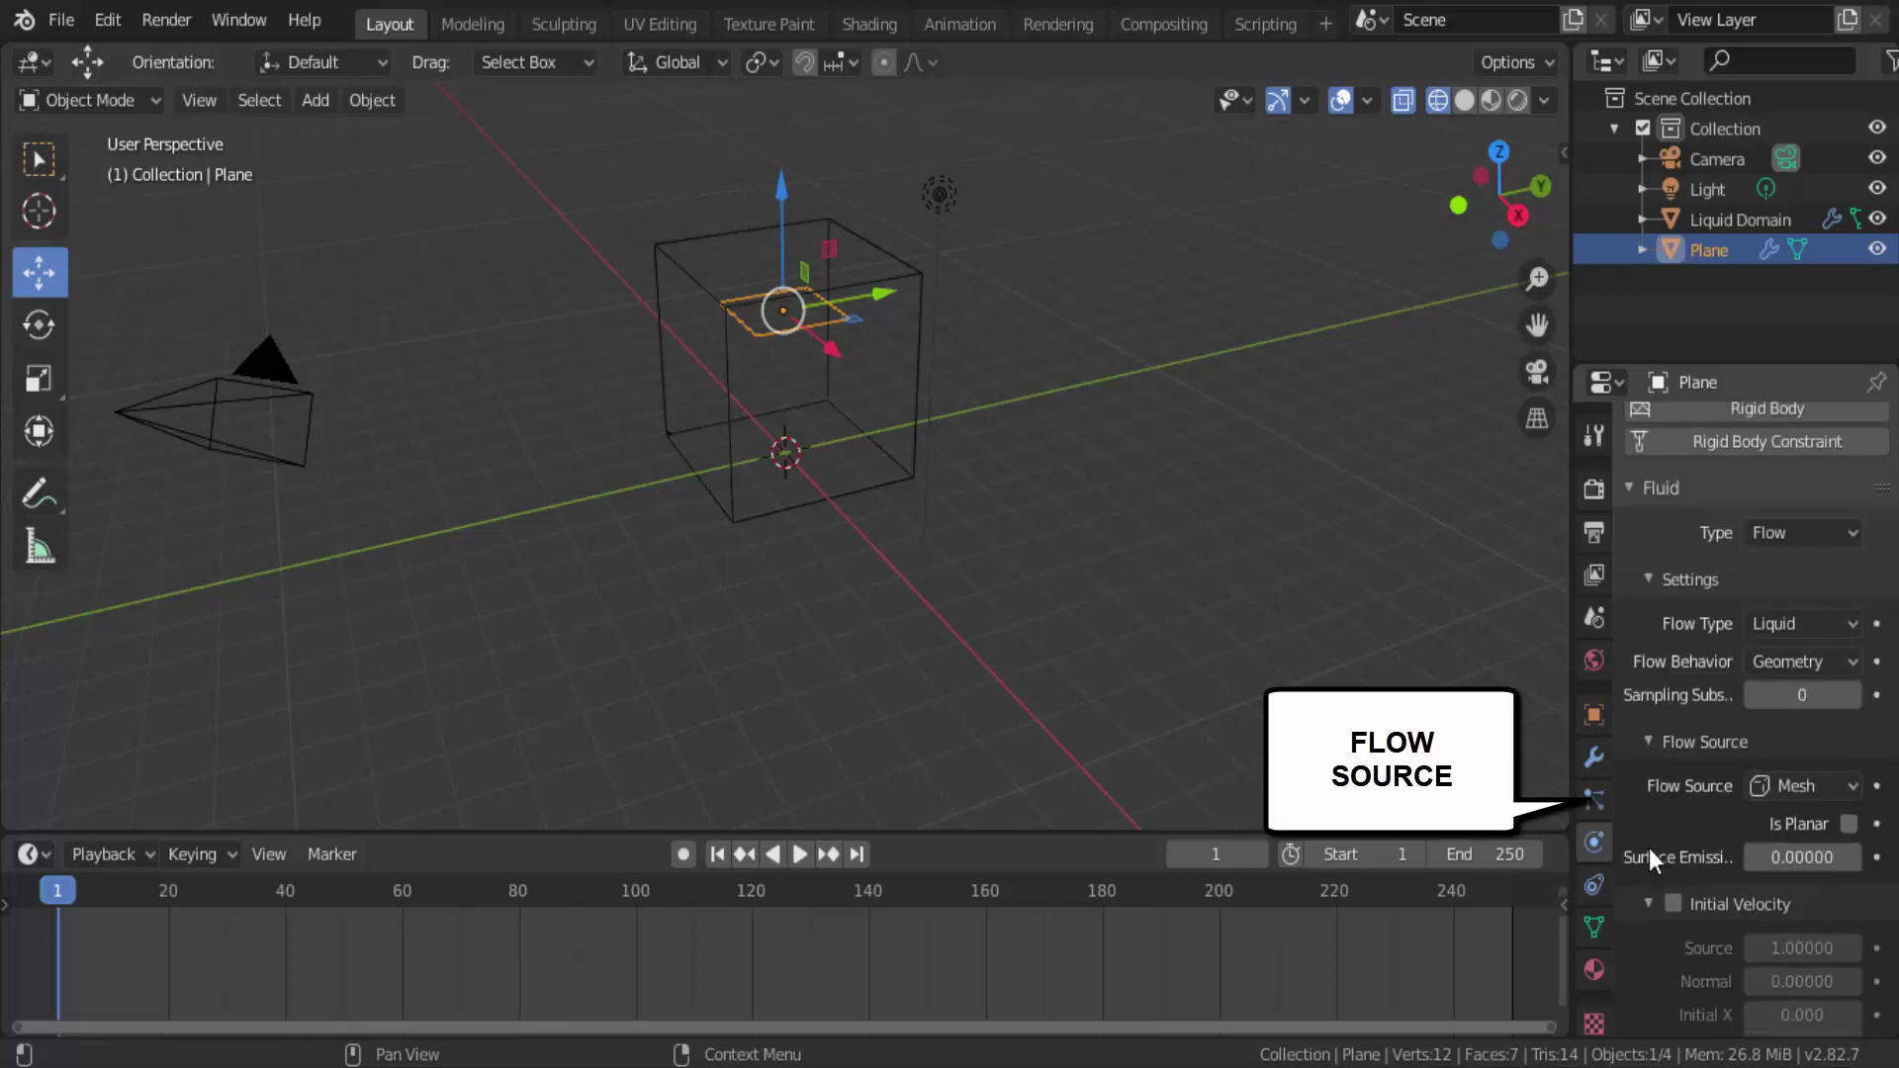
scroll(1649, 847, "down", 2)
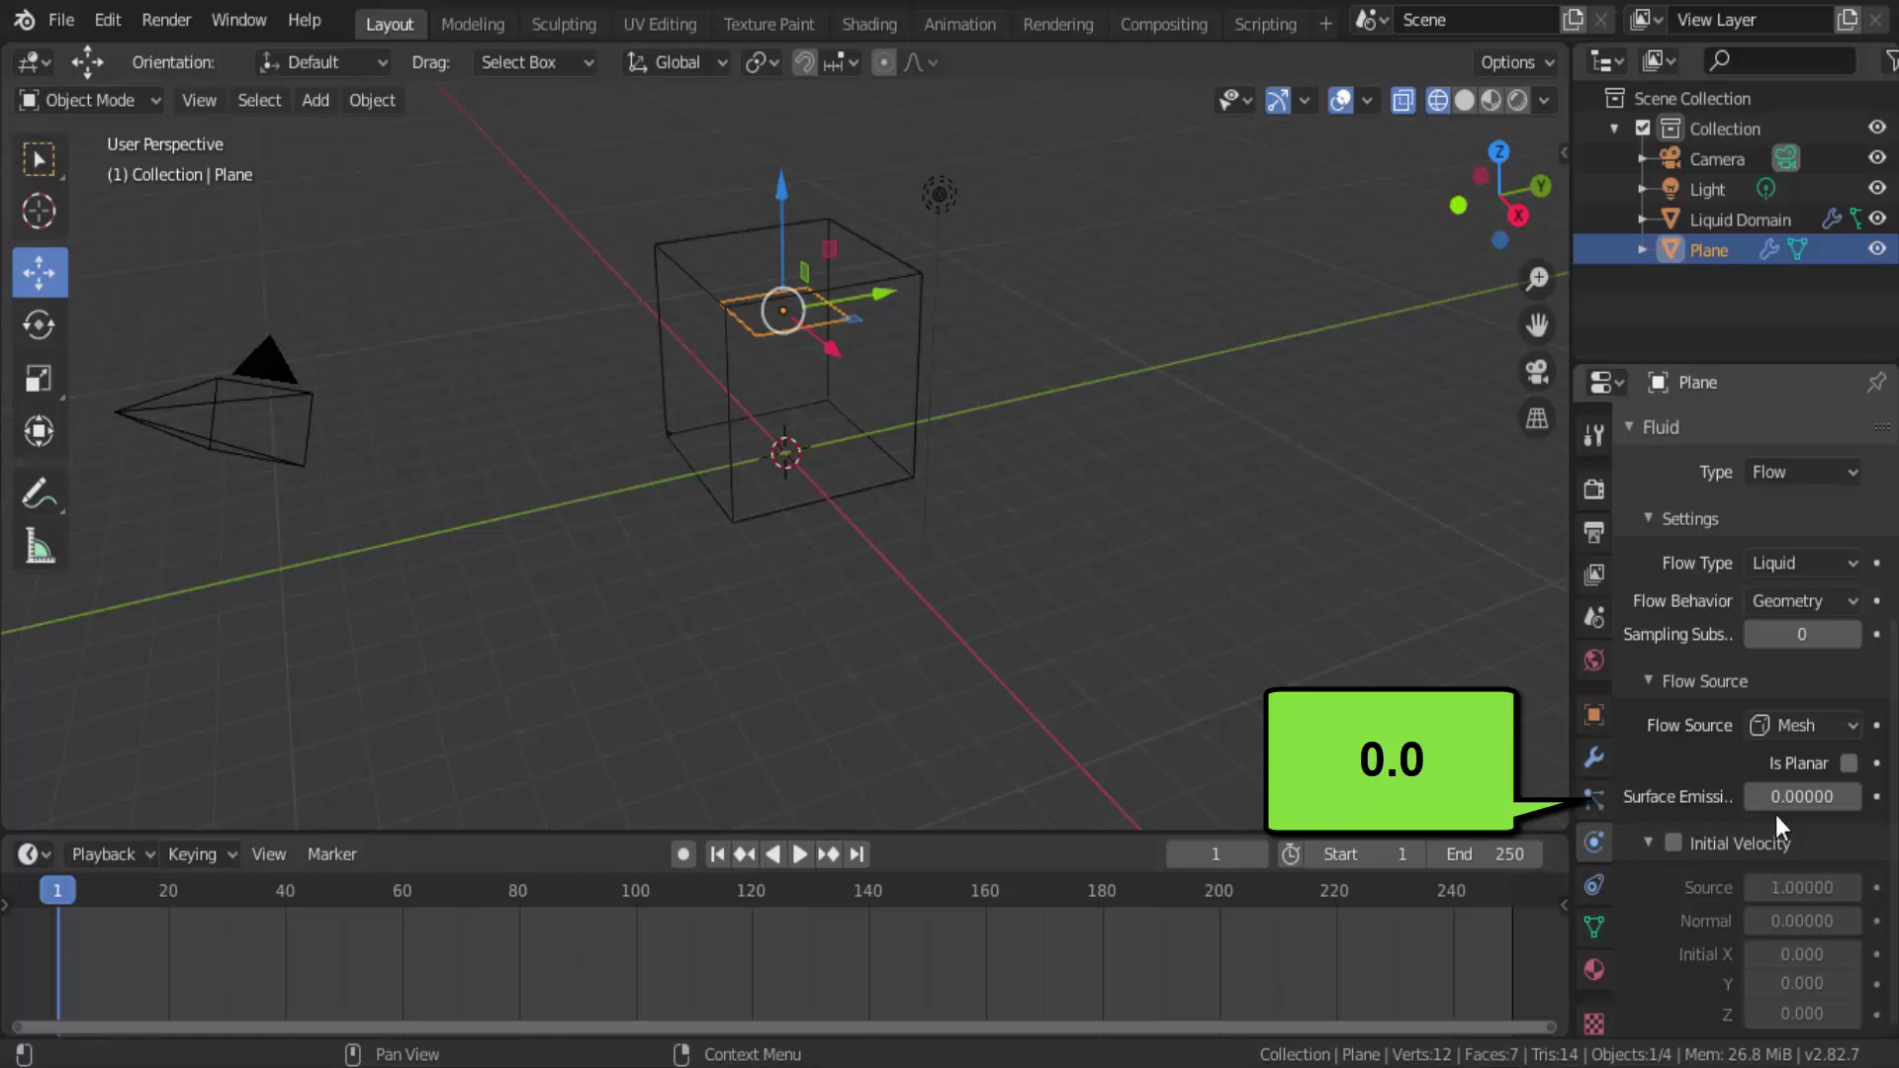
left_click(1778, 803)
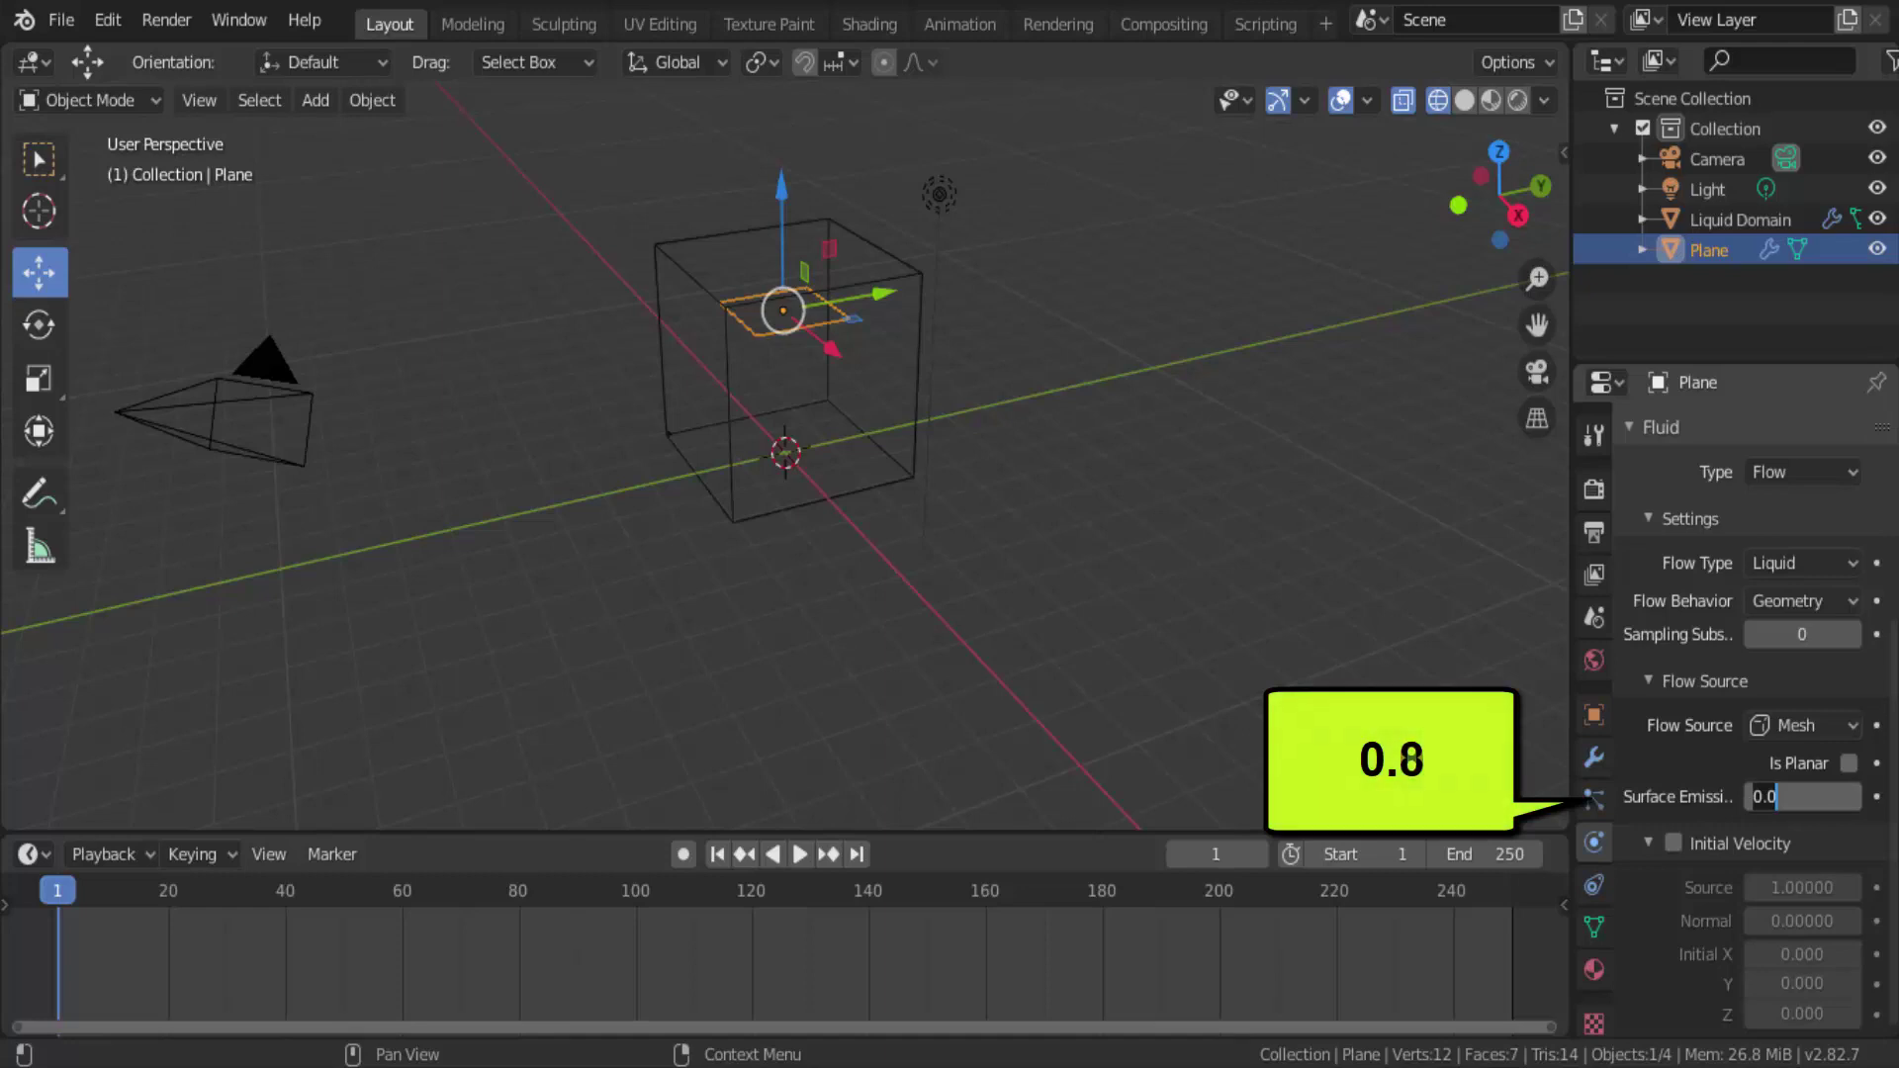
key("BackSpace")
type("0.8")
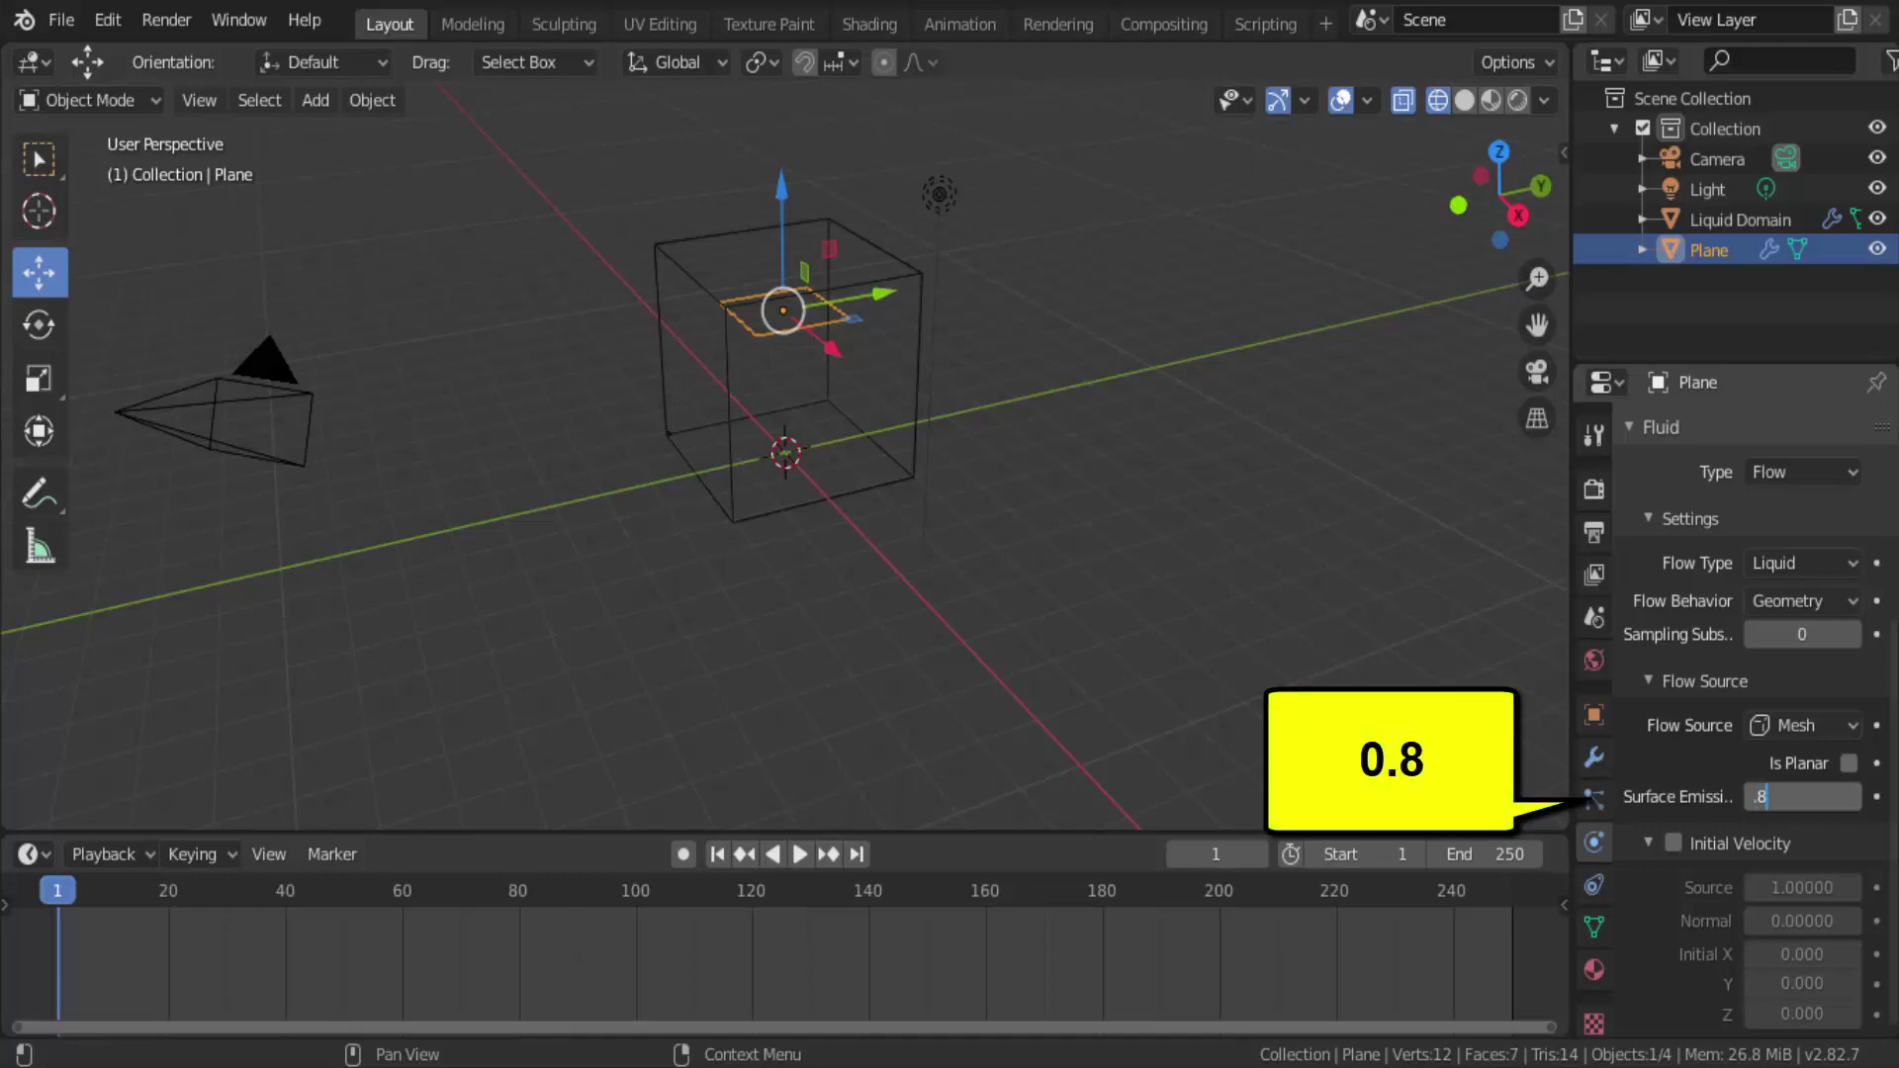
key("Return")
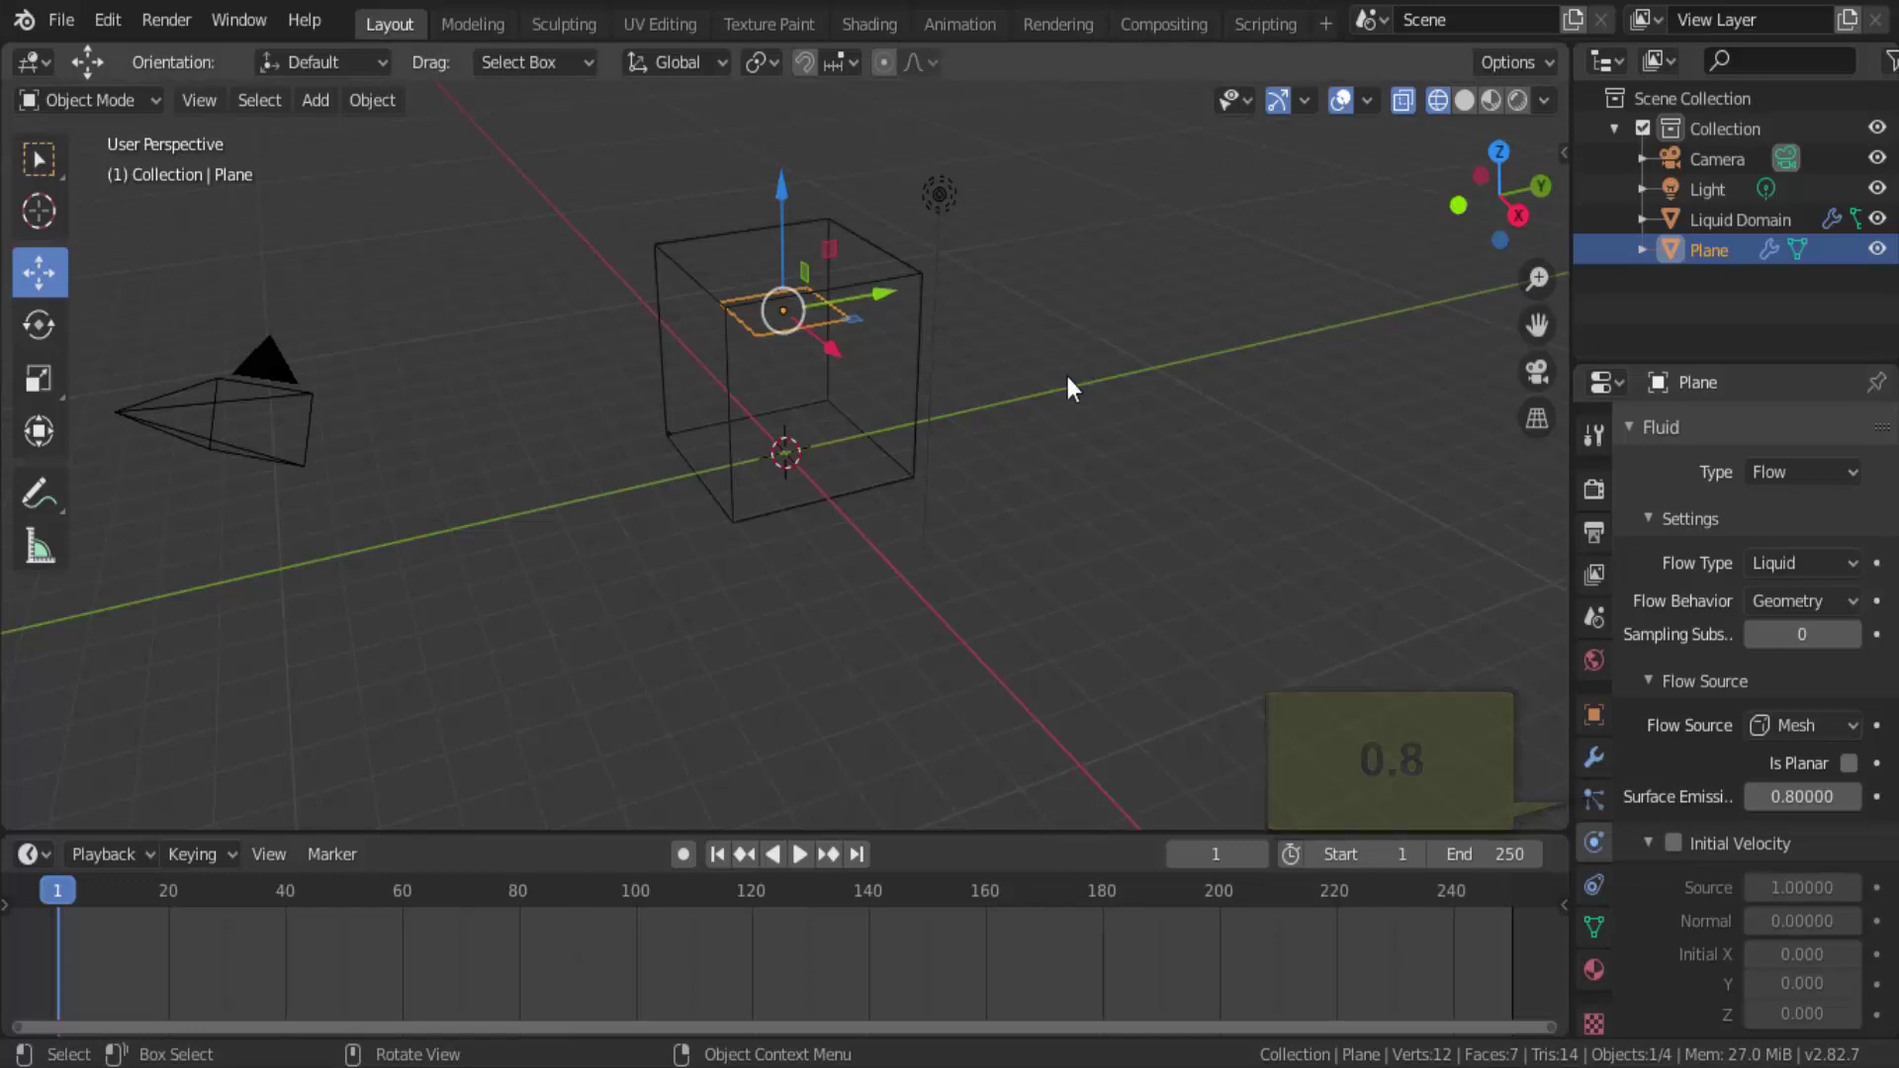
Select the Liquid Domain, free the old bake, and re-bake the fluid data
left_click(919, 406)
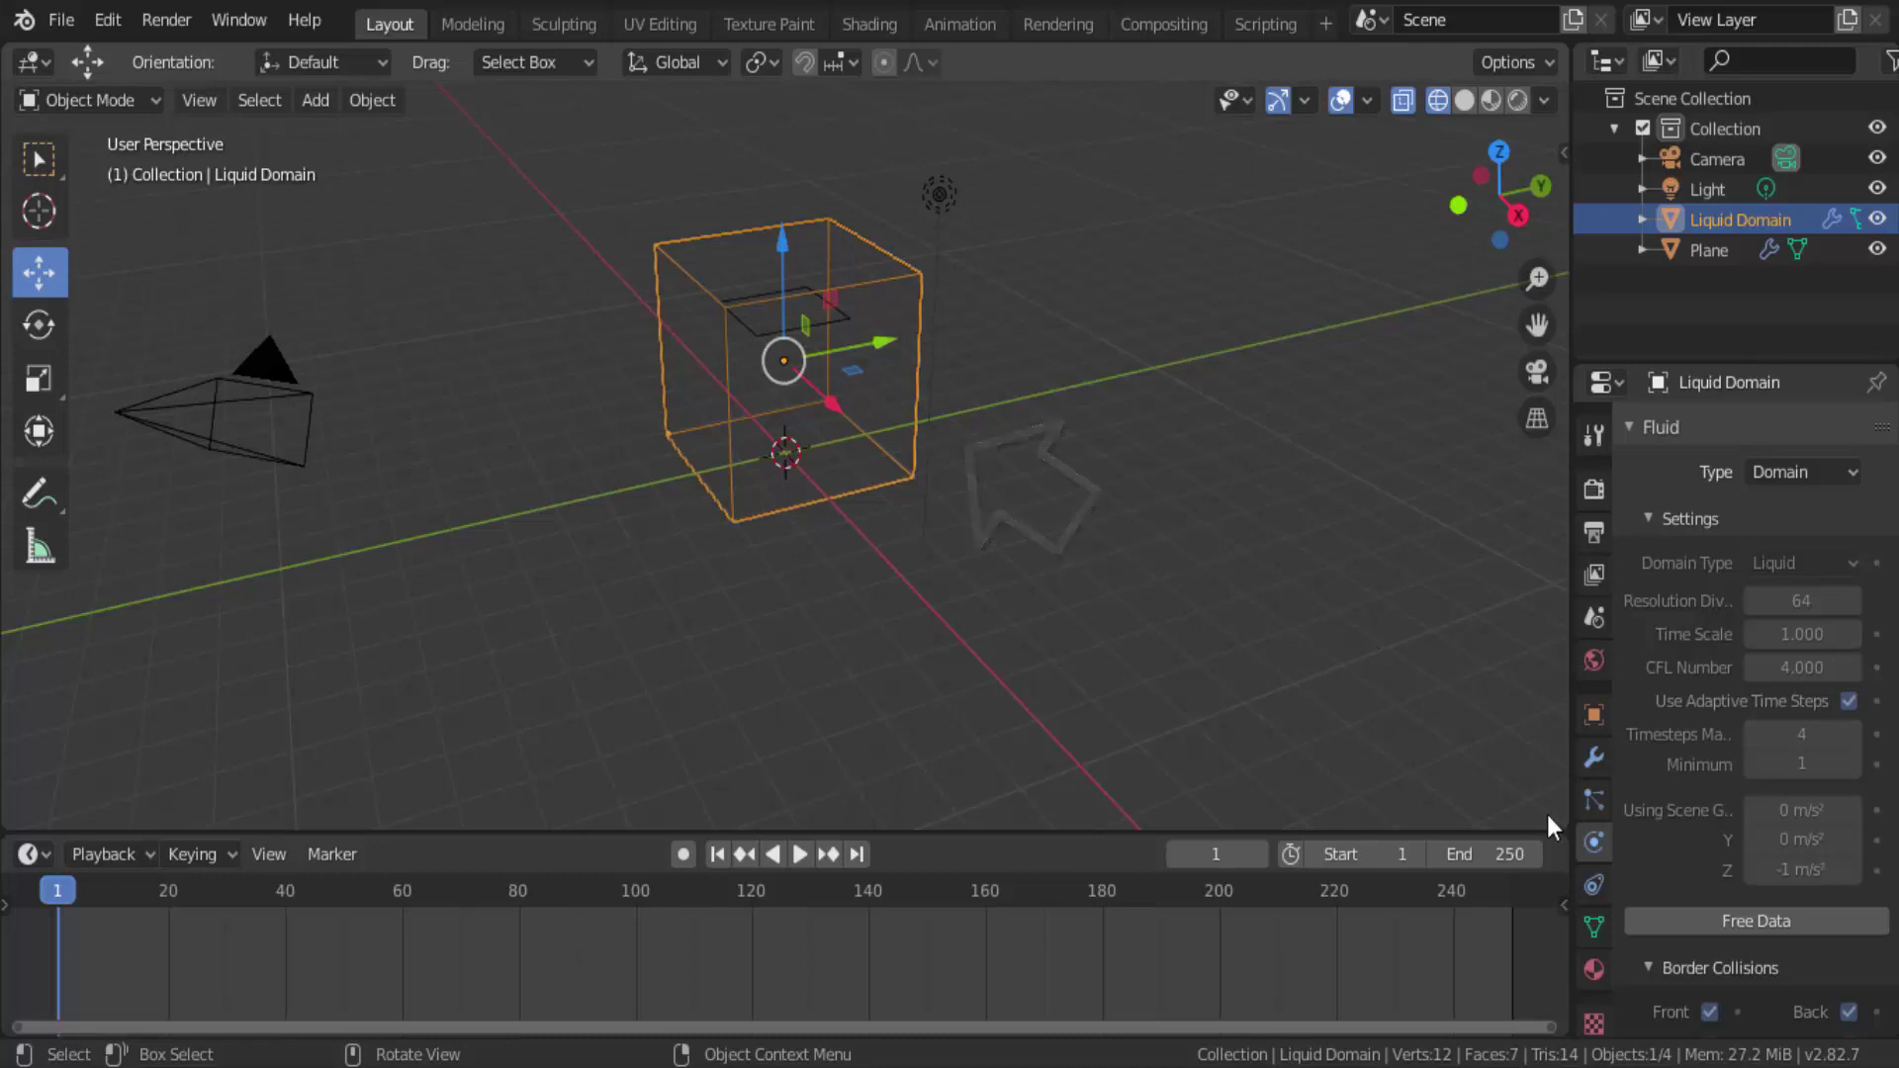
left_click(1755, 929)
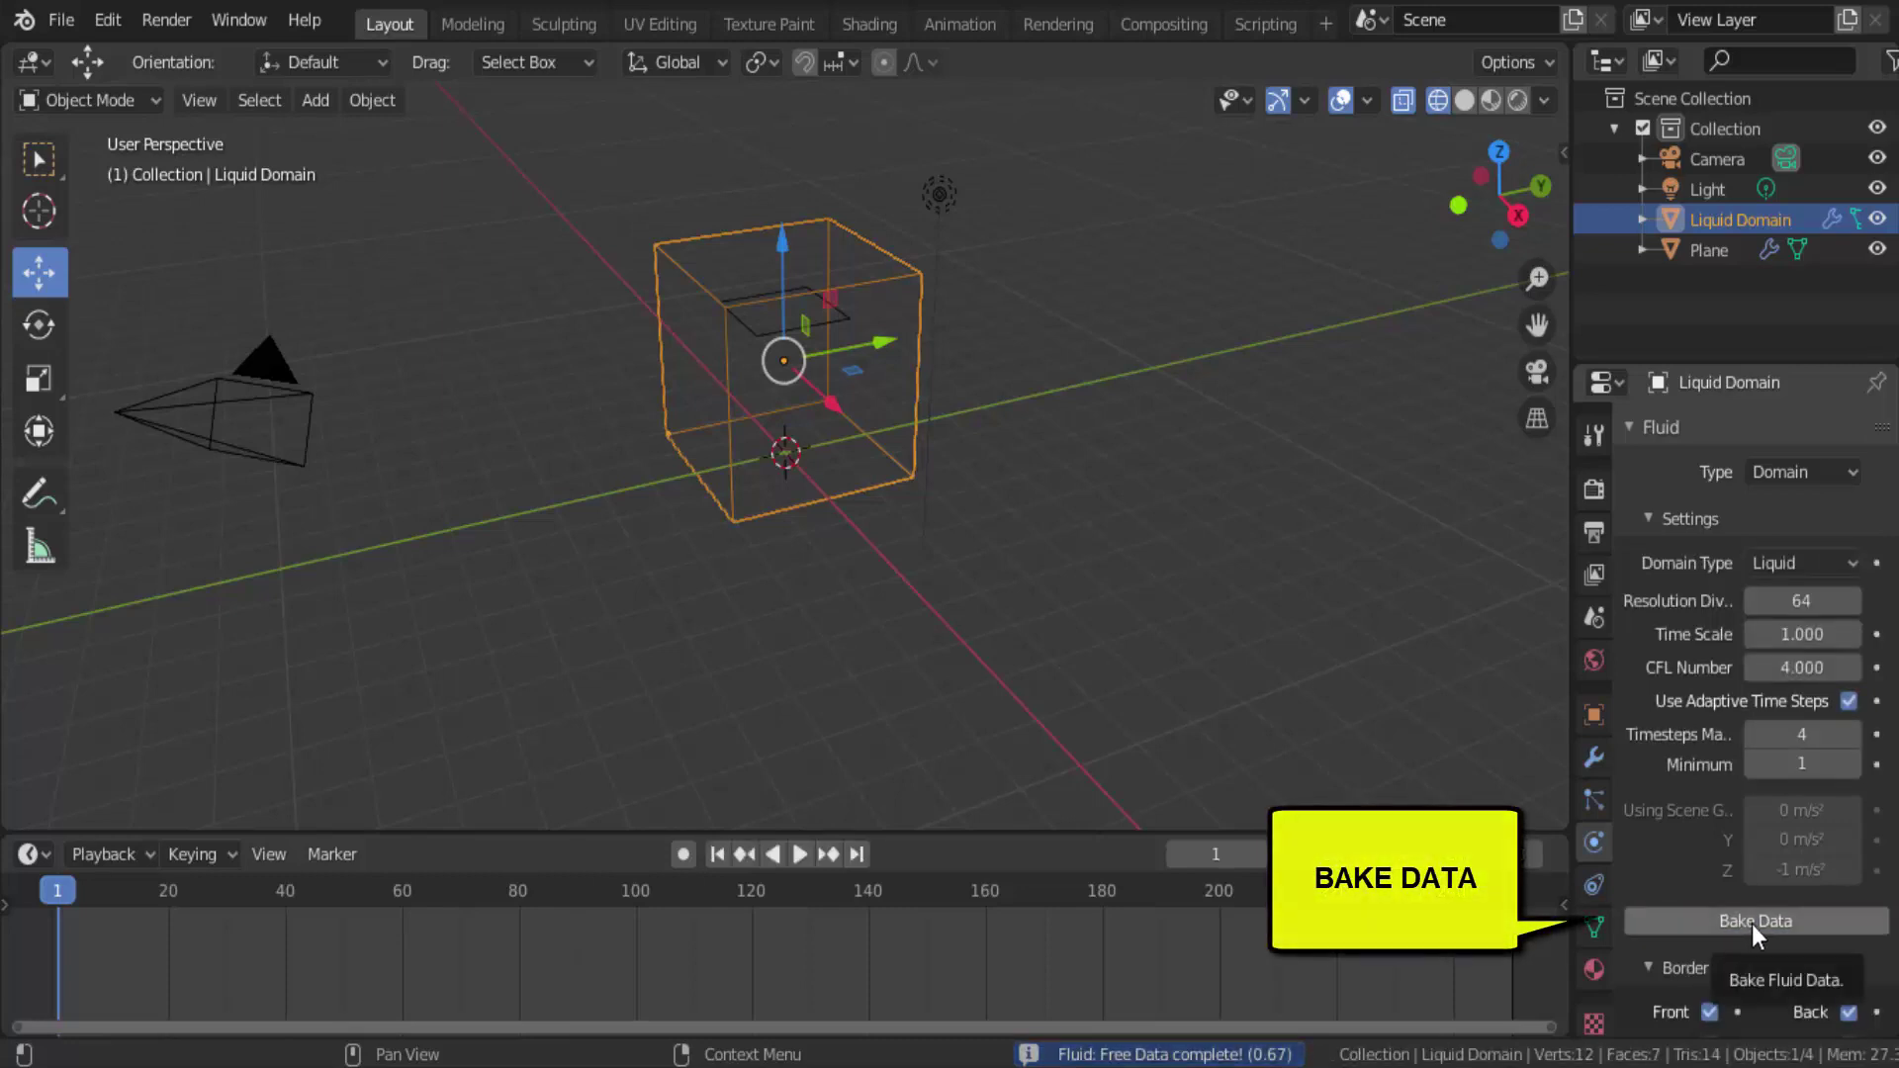
left_click(1752, 925)
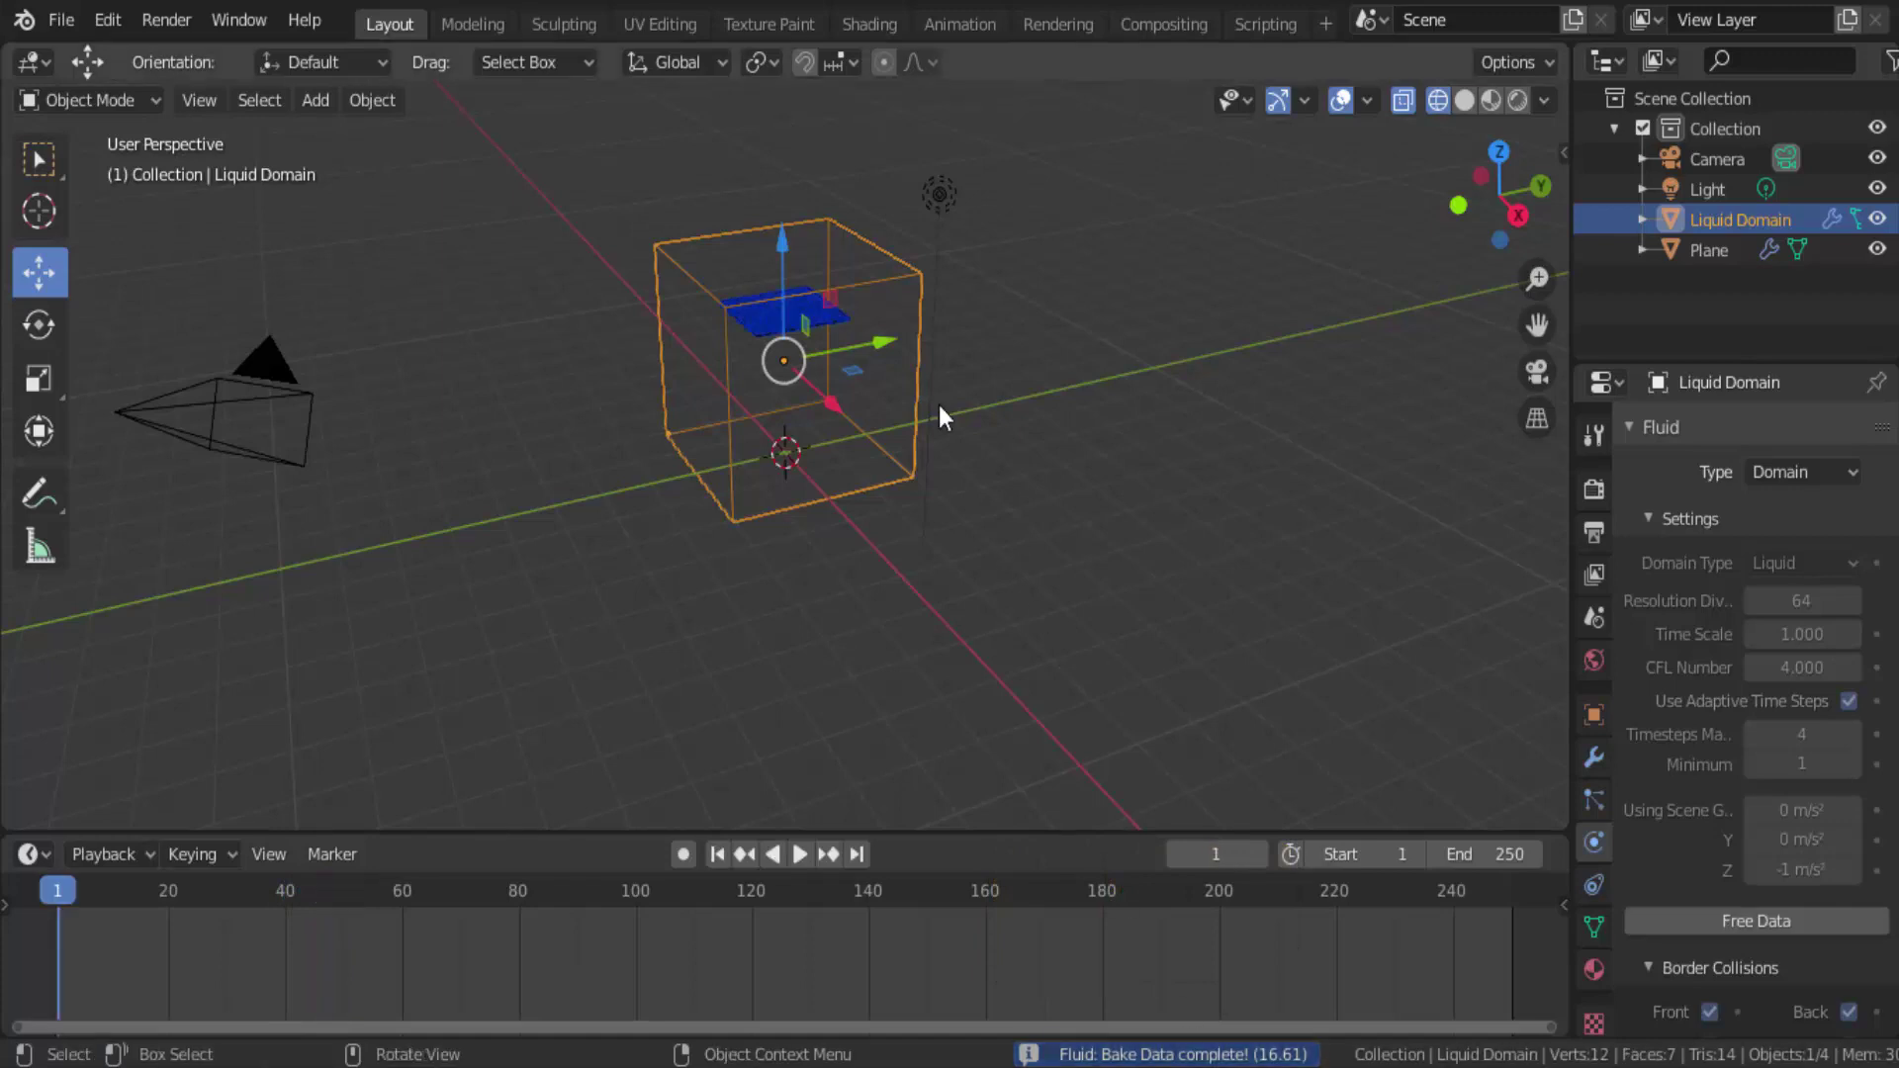
Zoom in, play back the baked liquid, then stop and rewind to frame 1
scroll(786, 322, "up", 2)
scroll(787, 327, "up", 2)
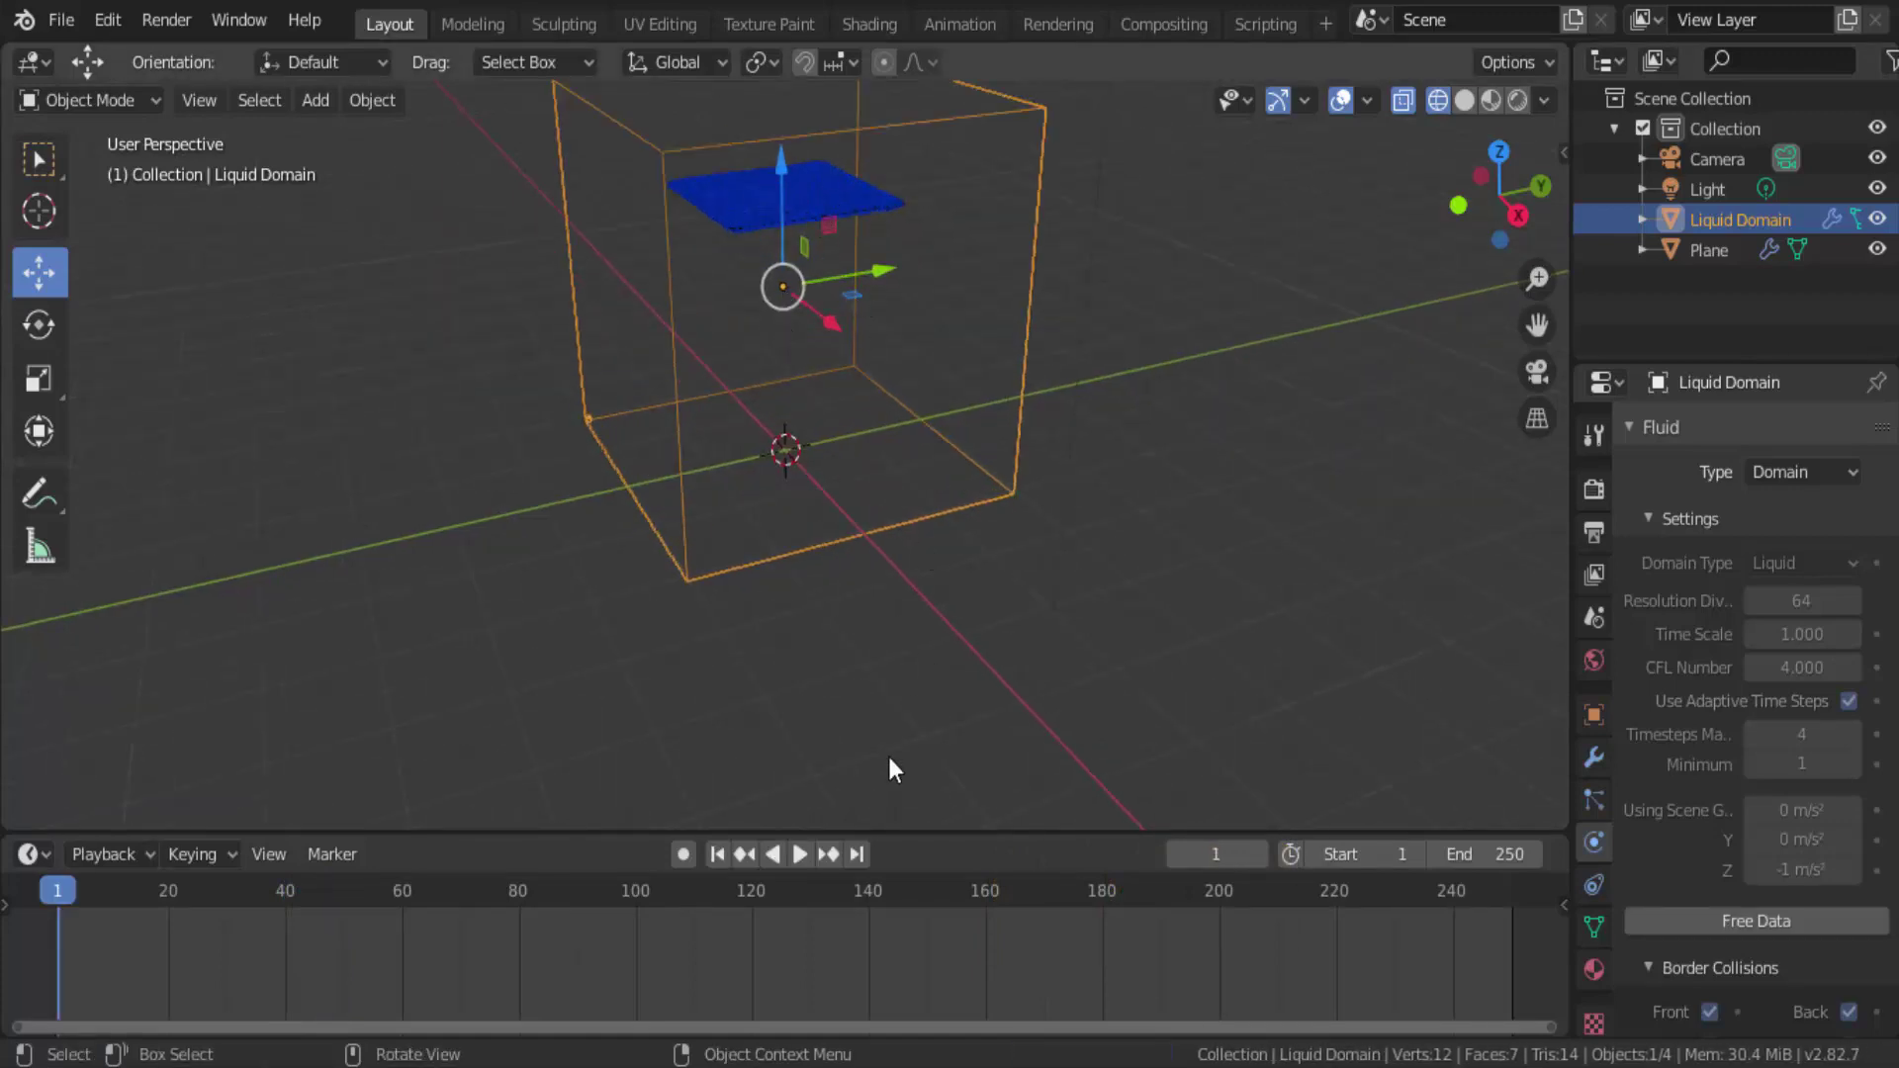
left_click(796, 856)
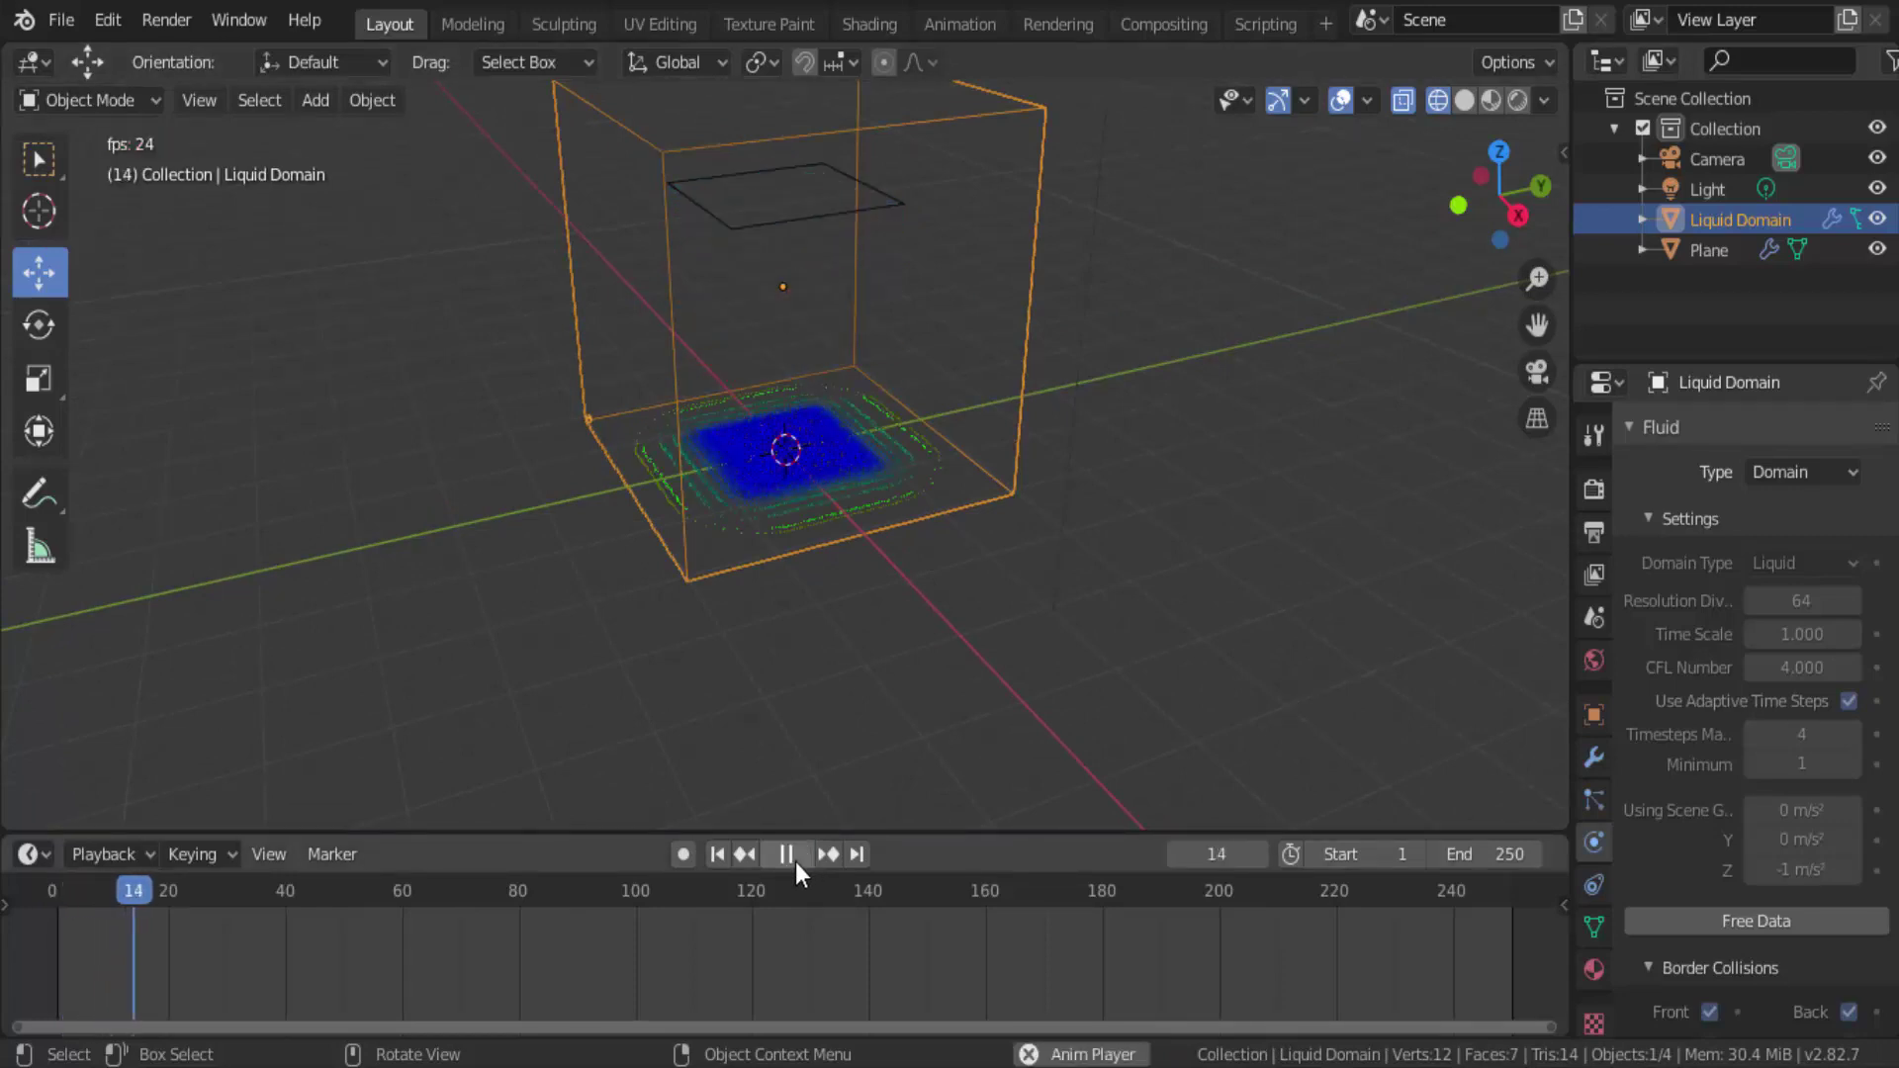
left_click(795, 861)
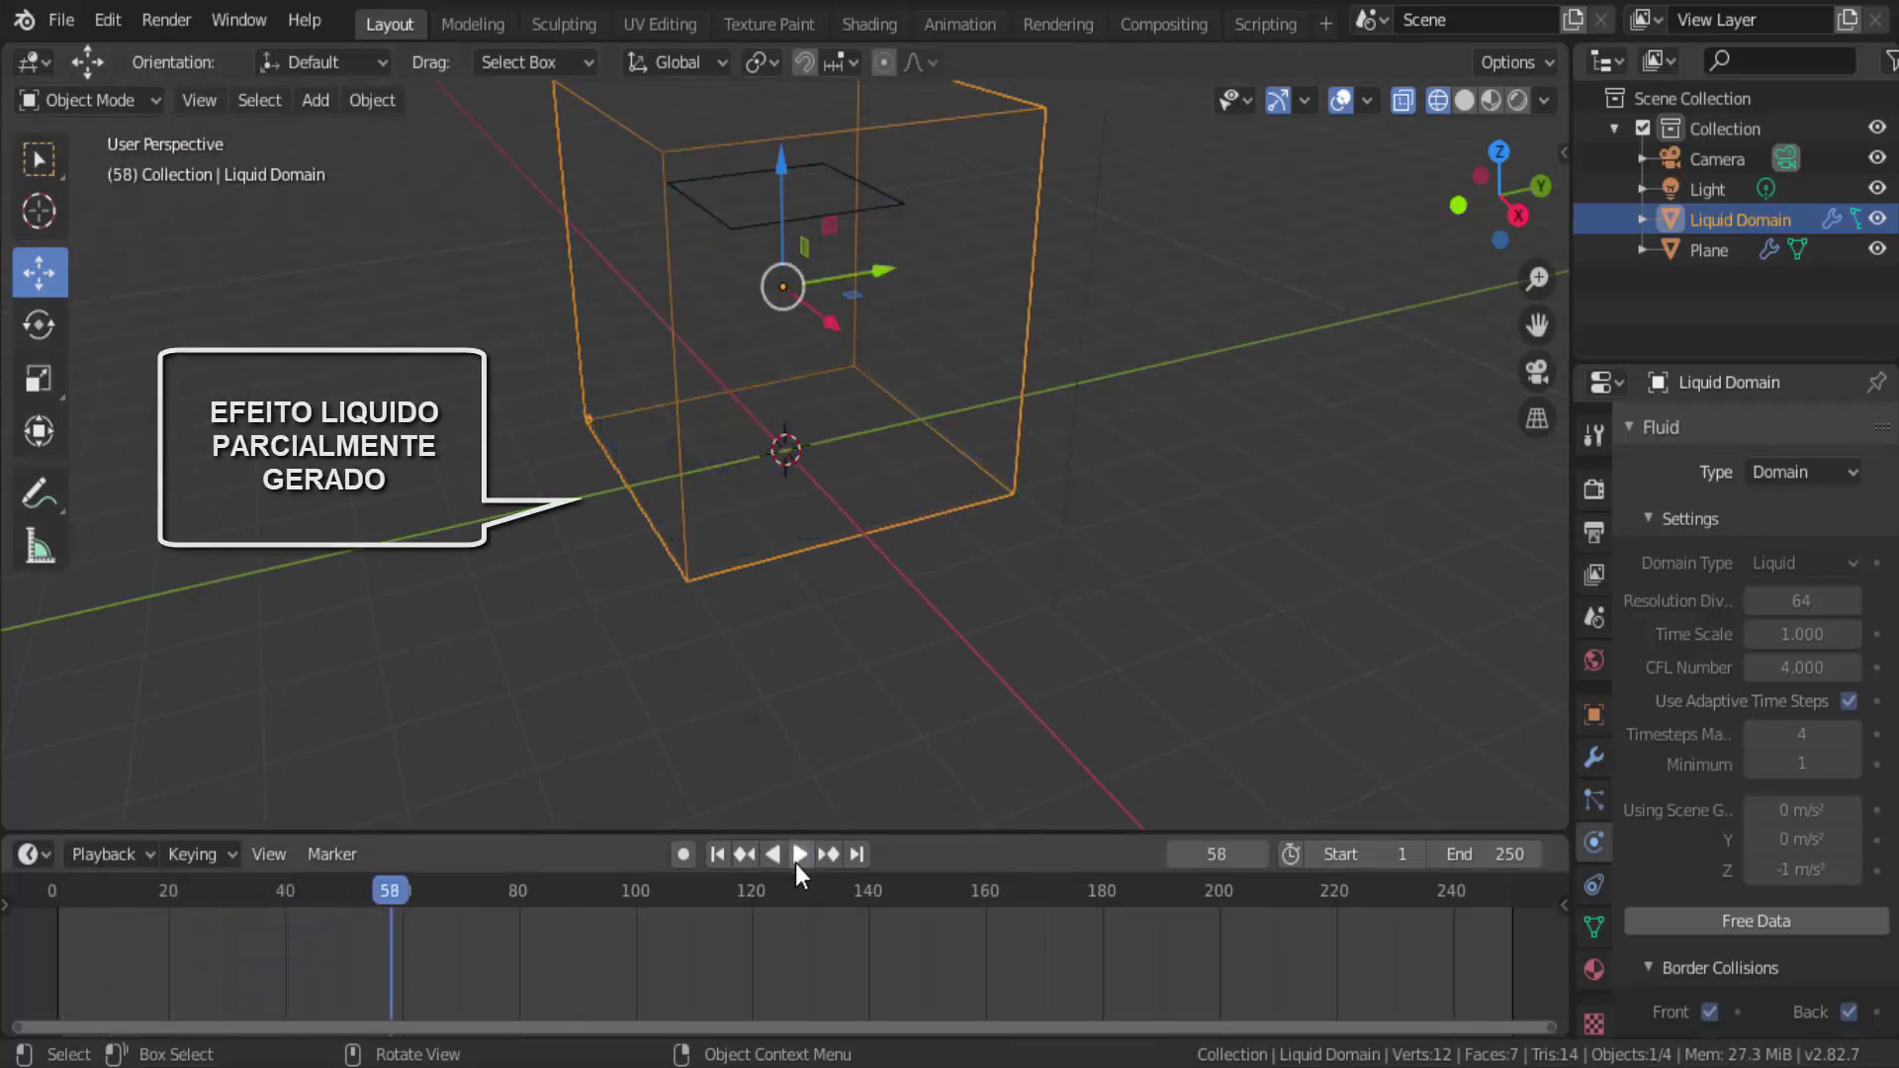
left_click(720, 856)
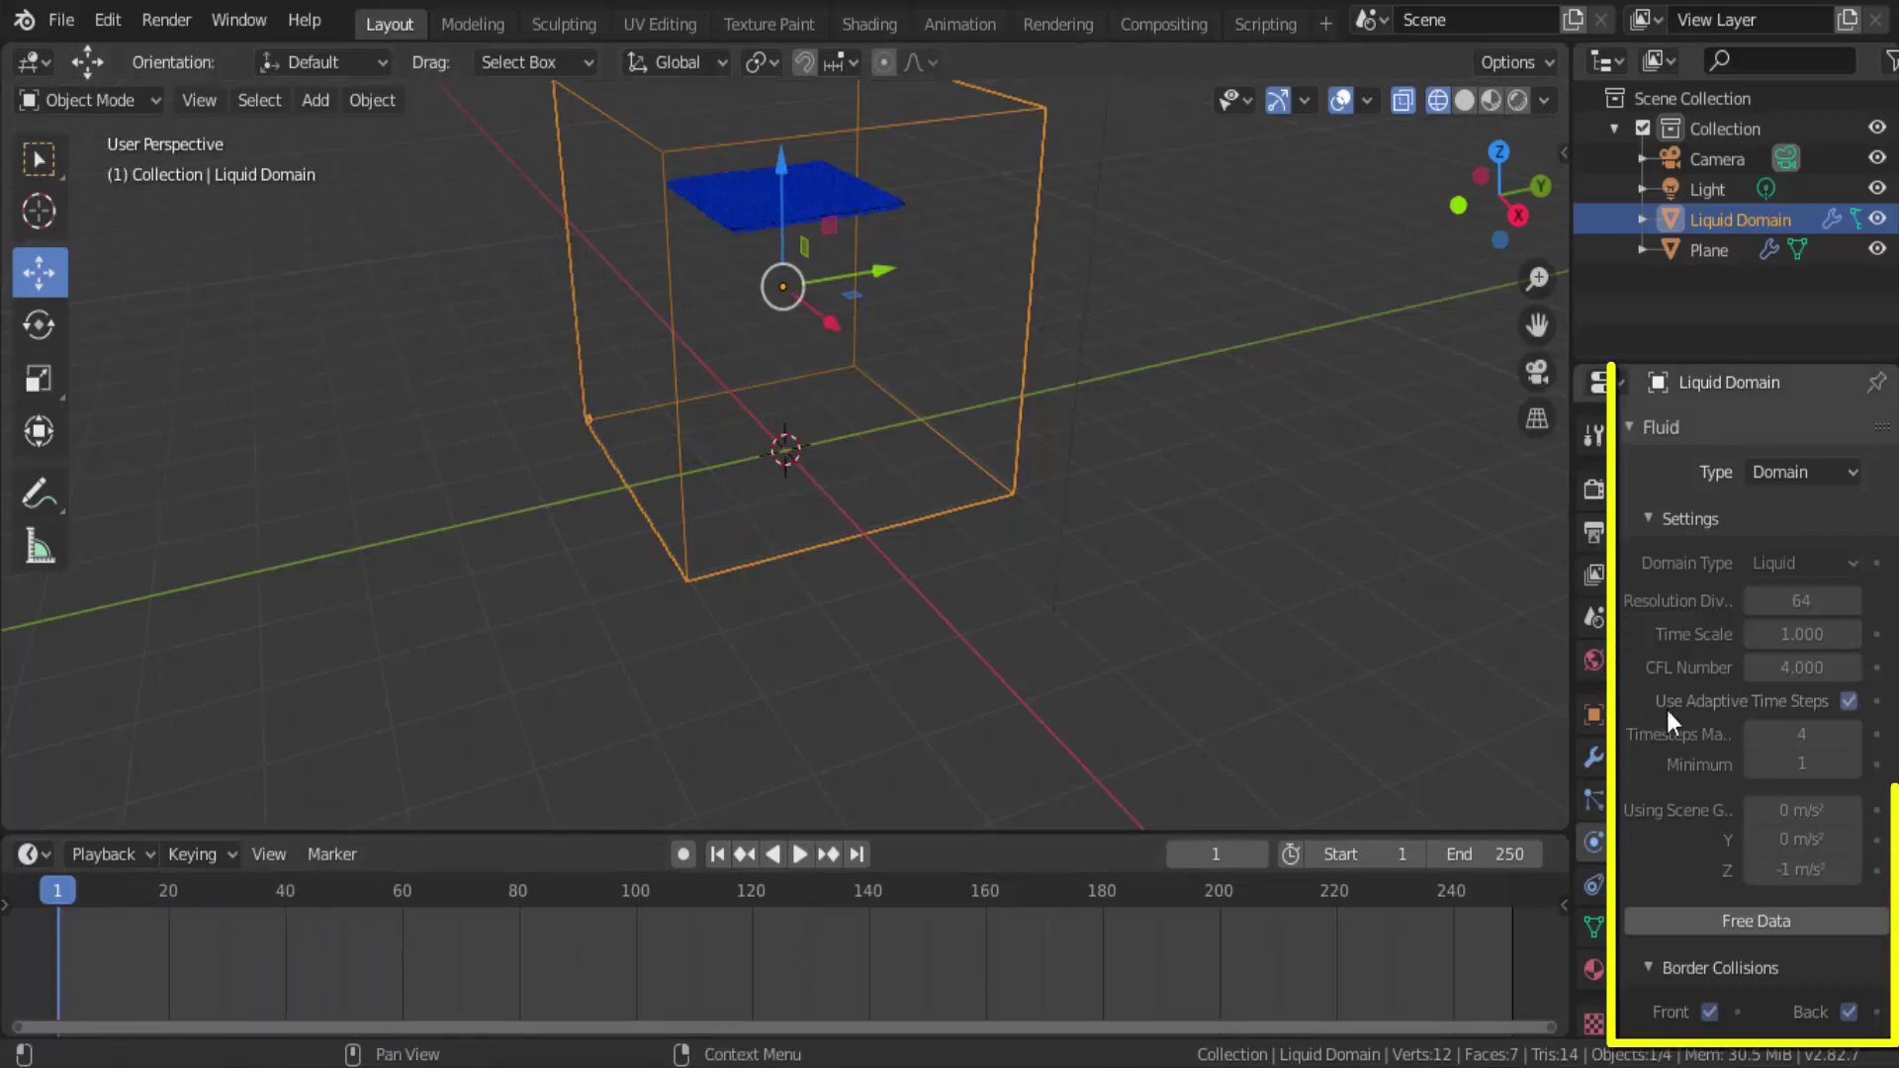
Scroll the domain's Fluid properties down to the Mesh option
scroll(1667, 710, "down", 4)
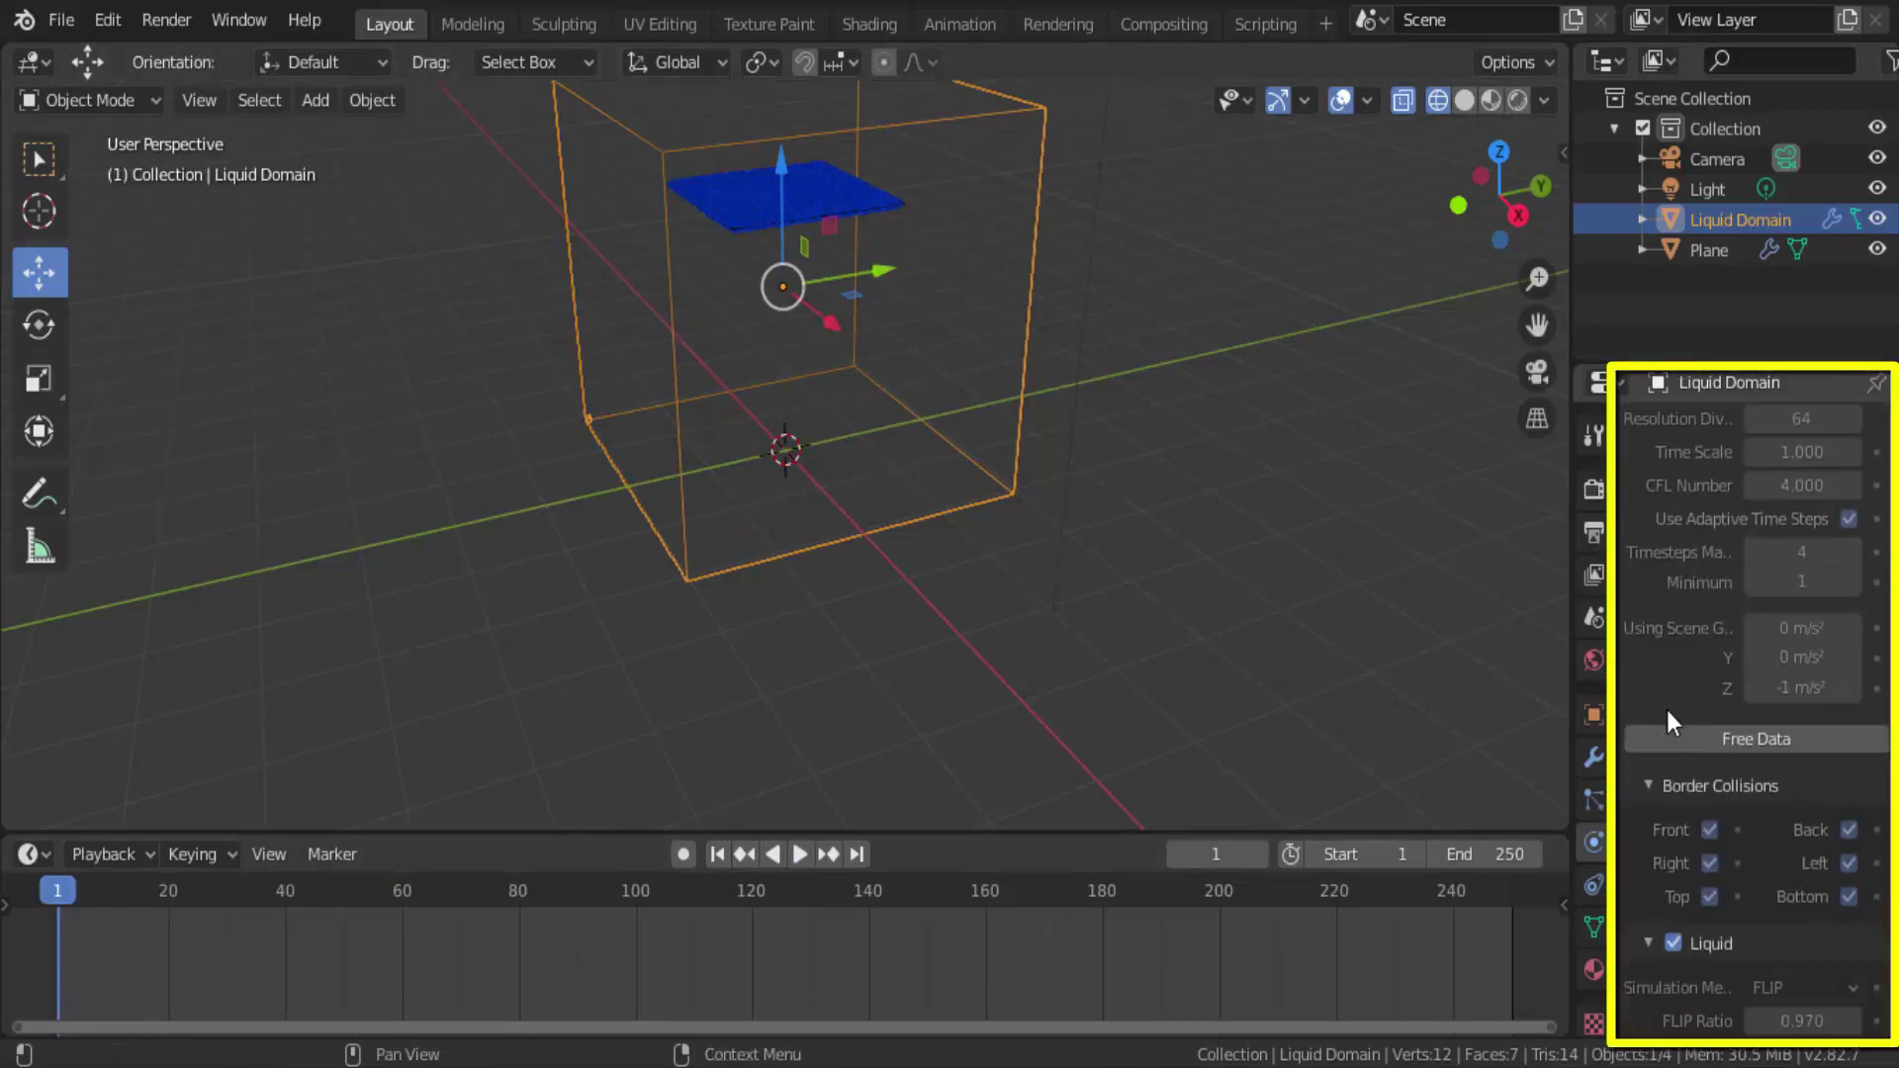
scroll(1666, 712, "down", 2)
scroll(1667, 712, "down", 3)
scroll(1667, 711, "down", 5)
scroll(1666, 711, "down", 3)
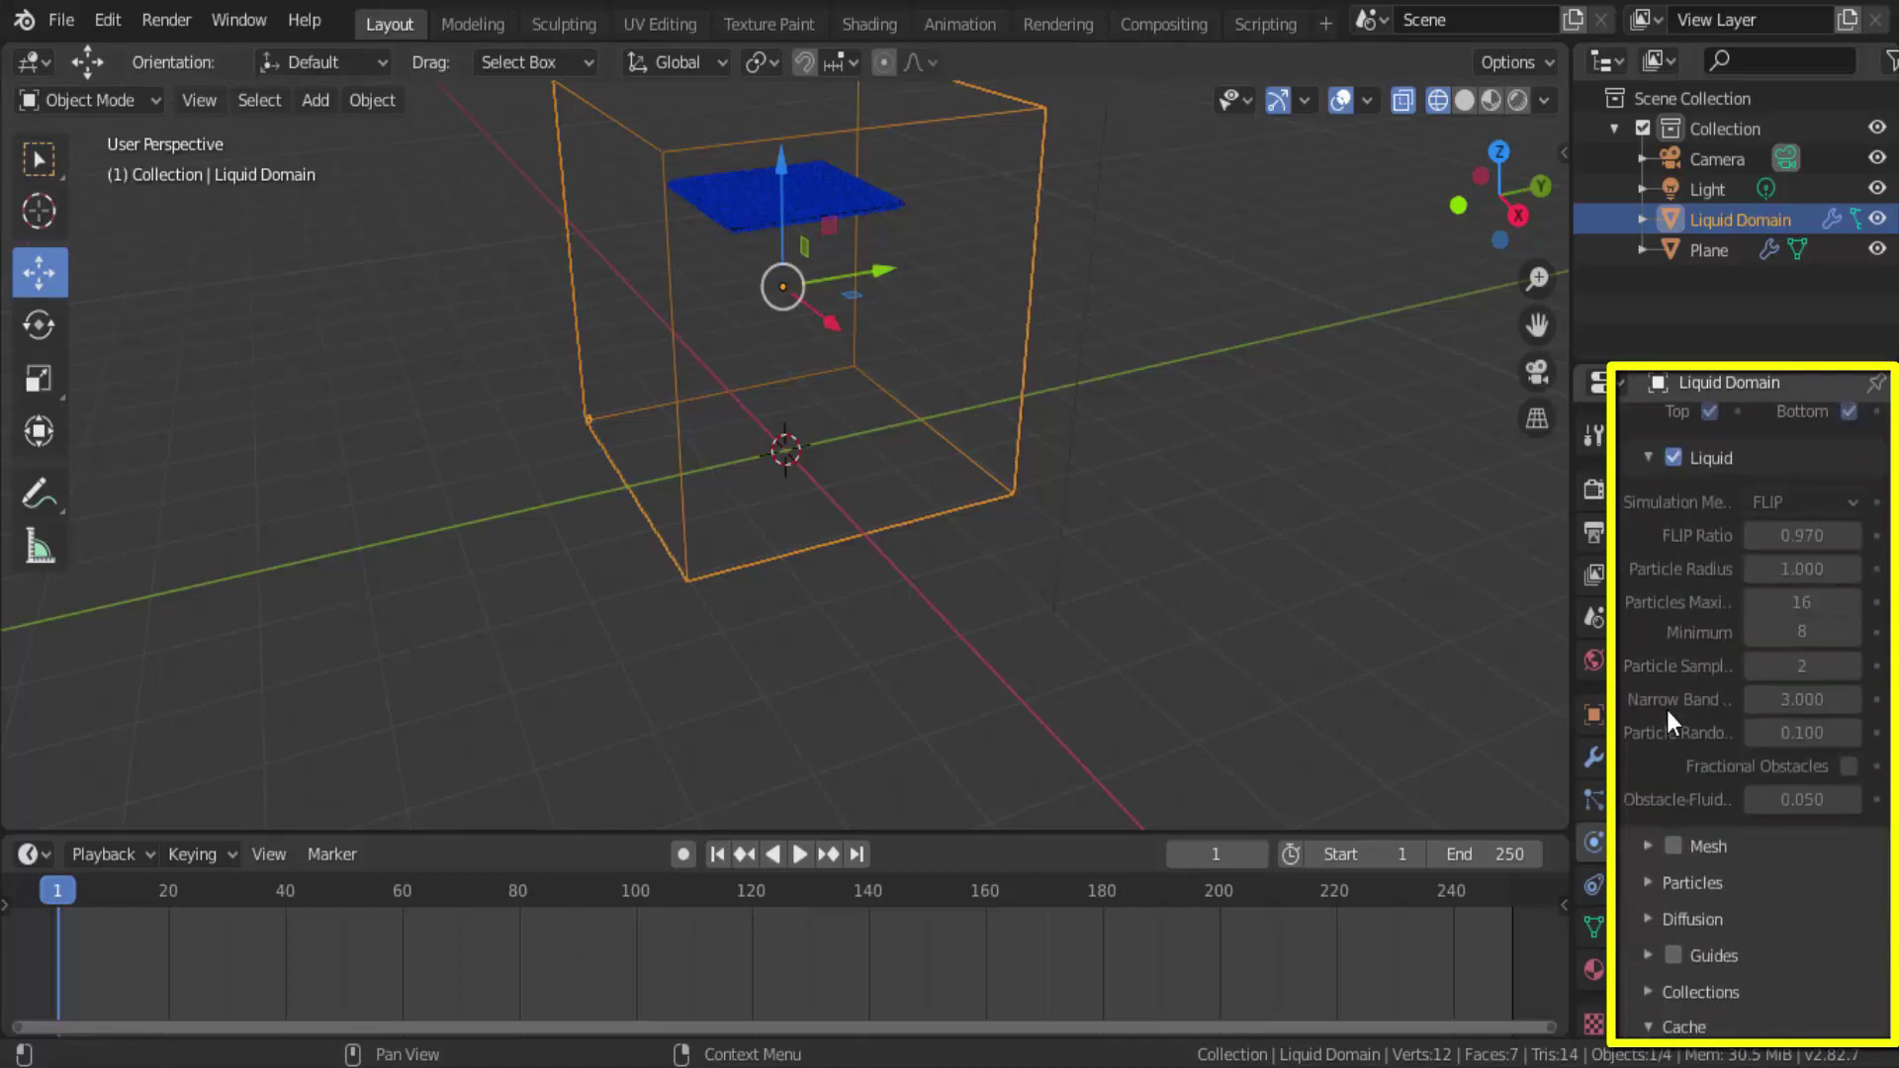
scroll(1667, 710, "down", 4)
scroll(1667, 711, "down", 2)
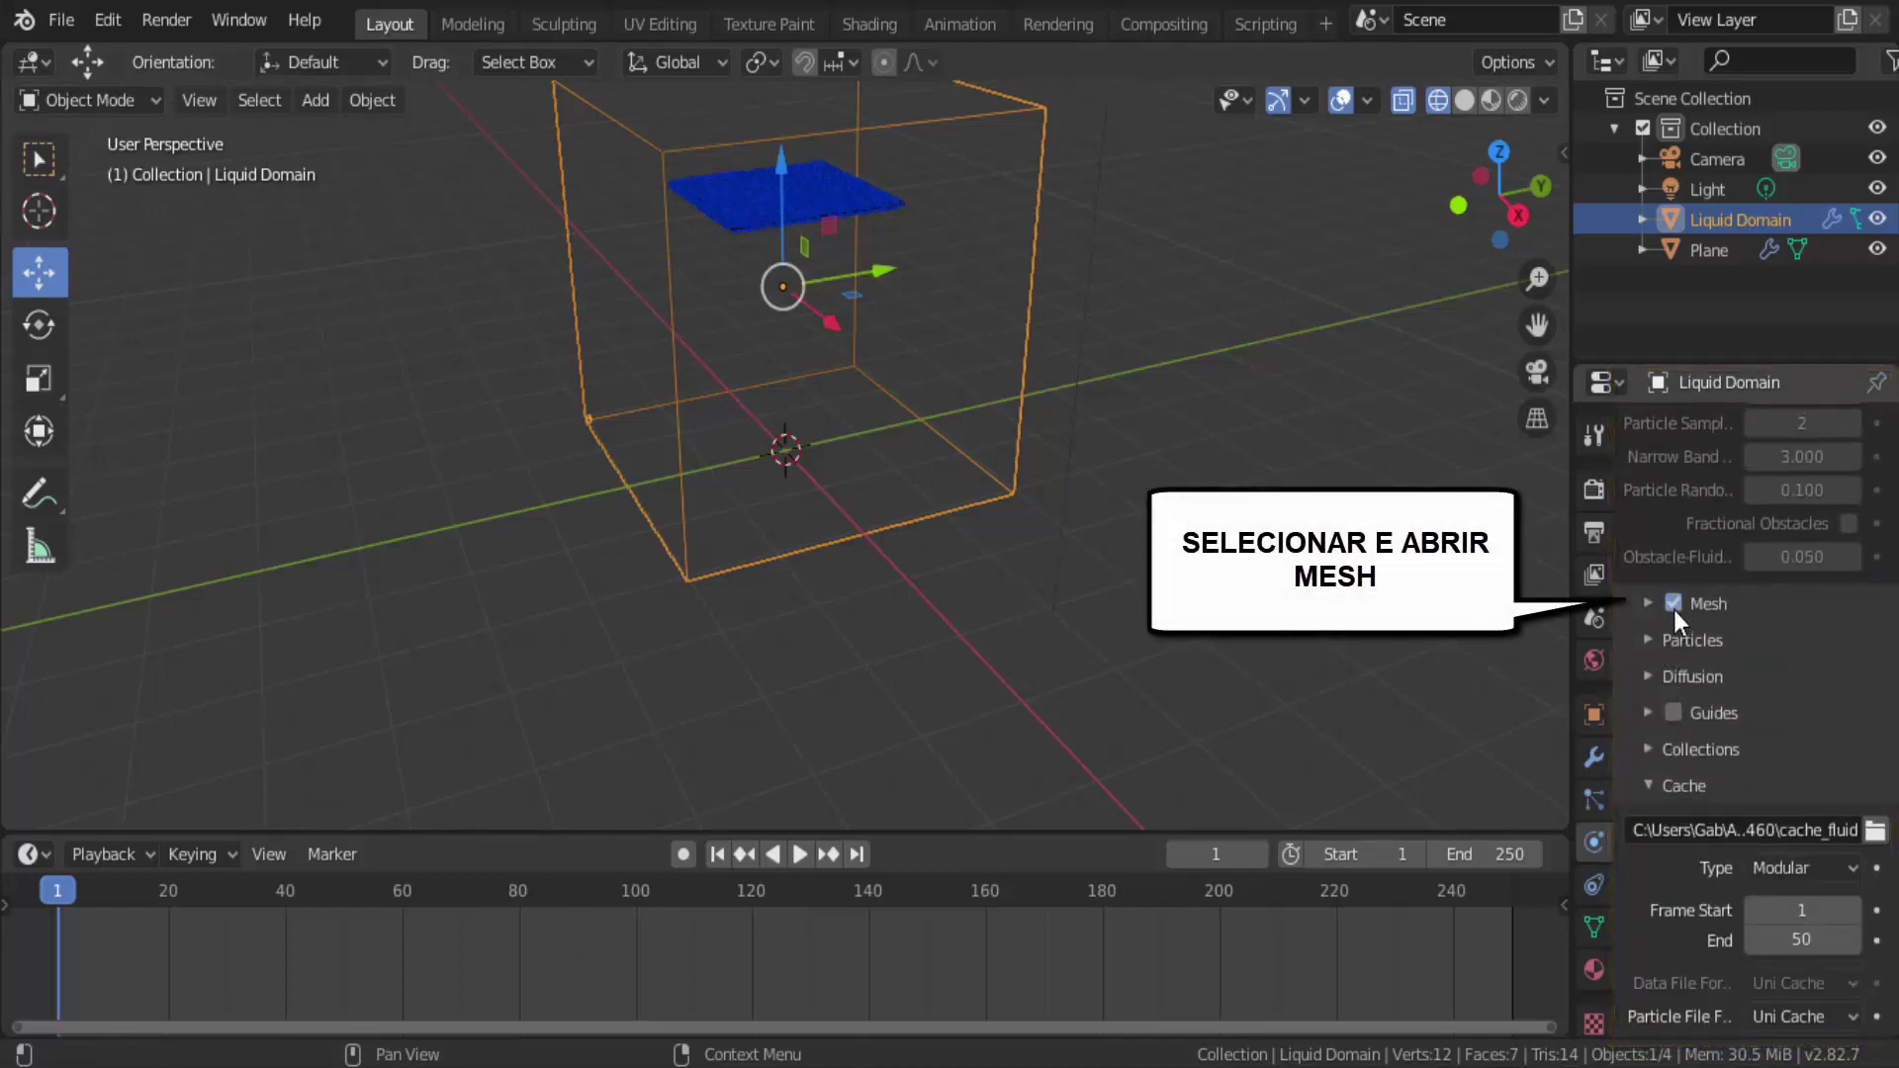
Expand the domain's Mesh subpanel and bake the liquid surface mesh
left_click(1646, 605)
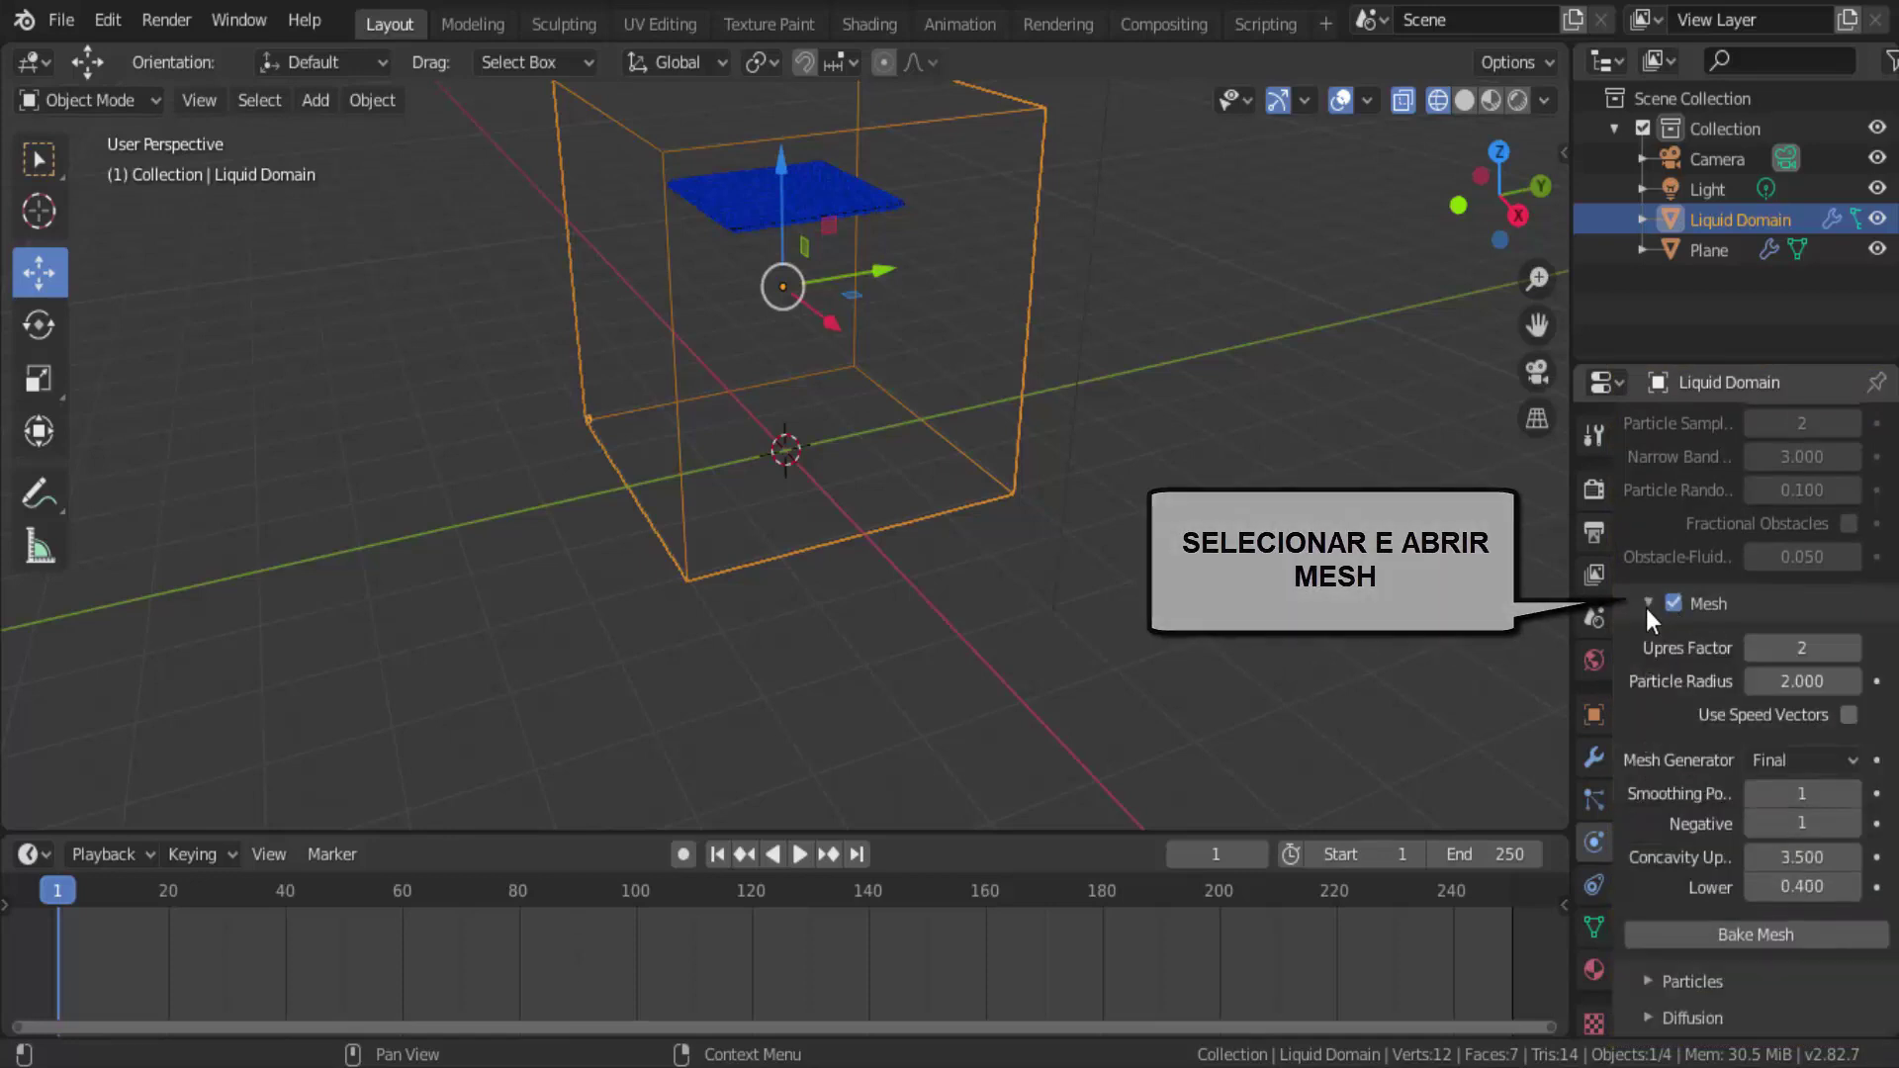
left_click(1755, 939)
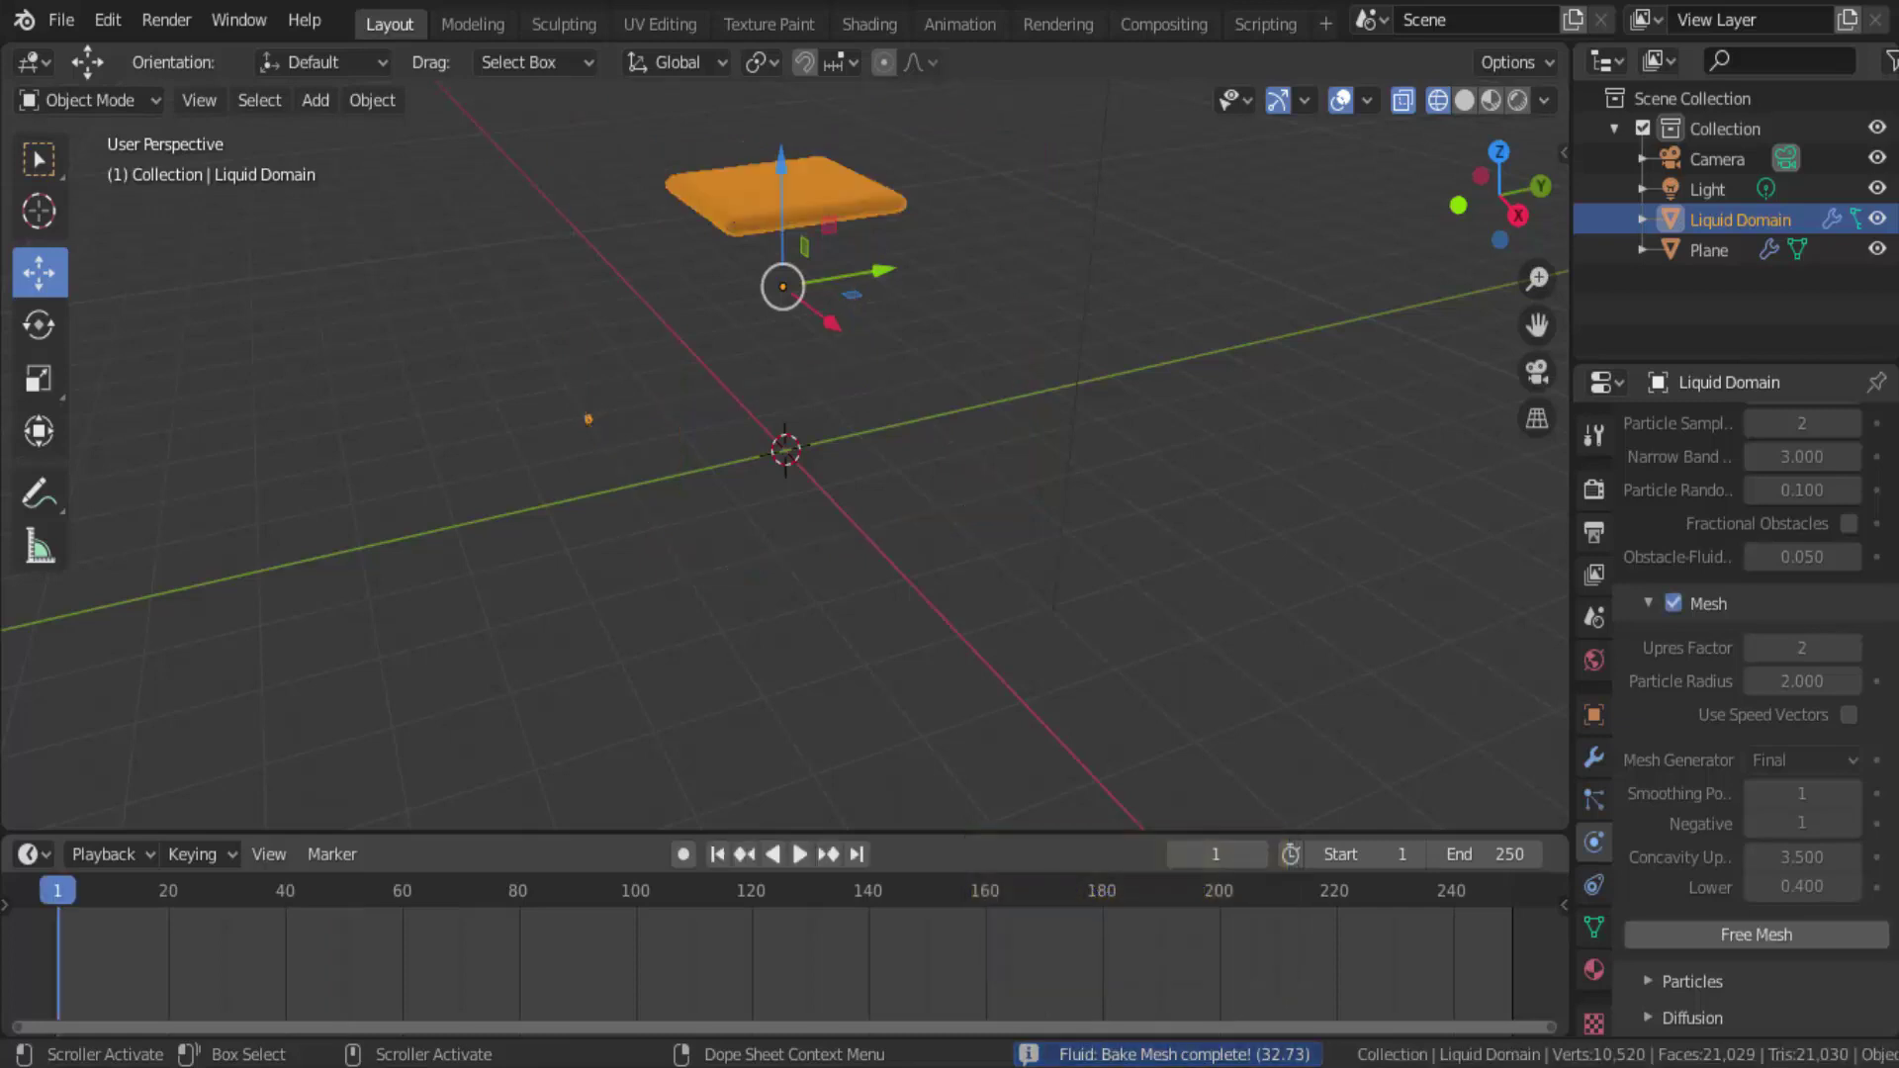
left_click(798, 855)
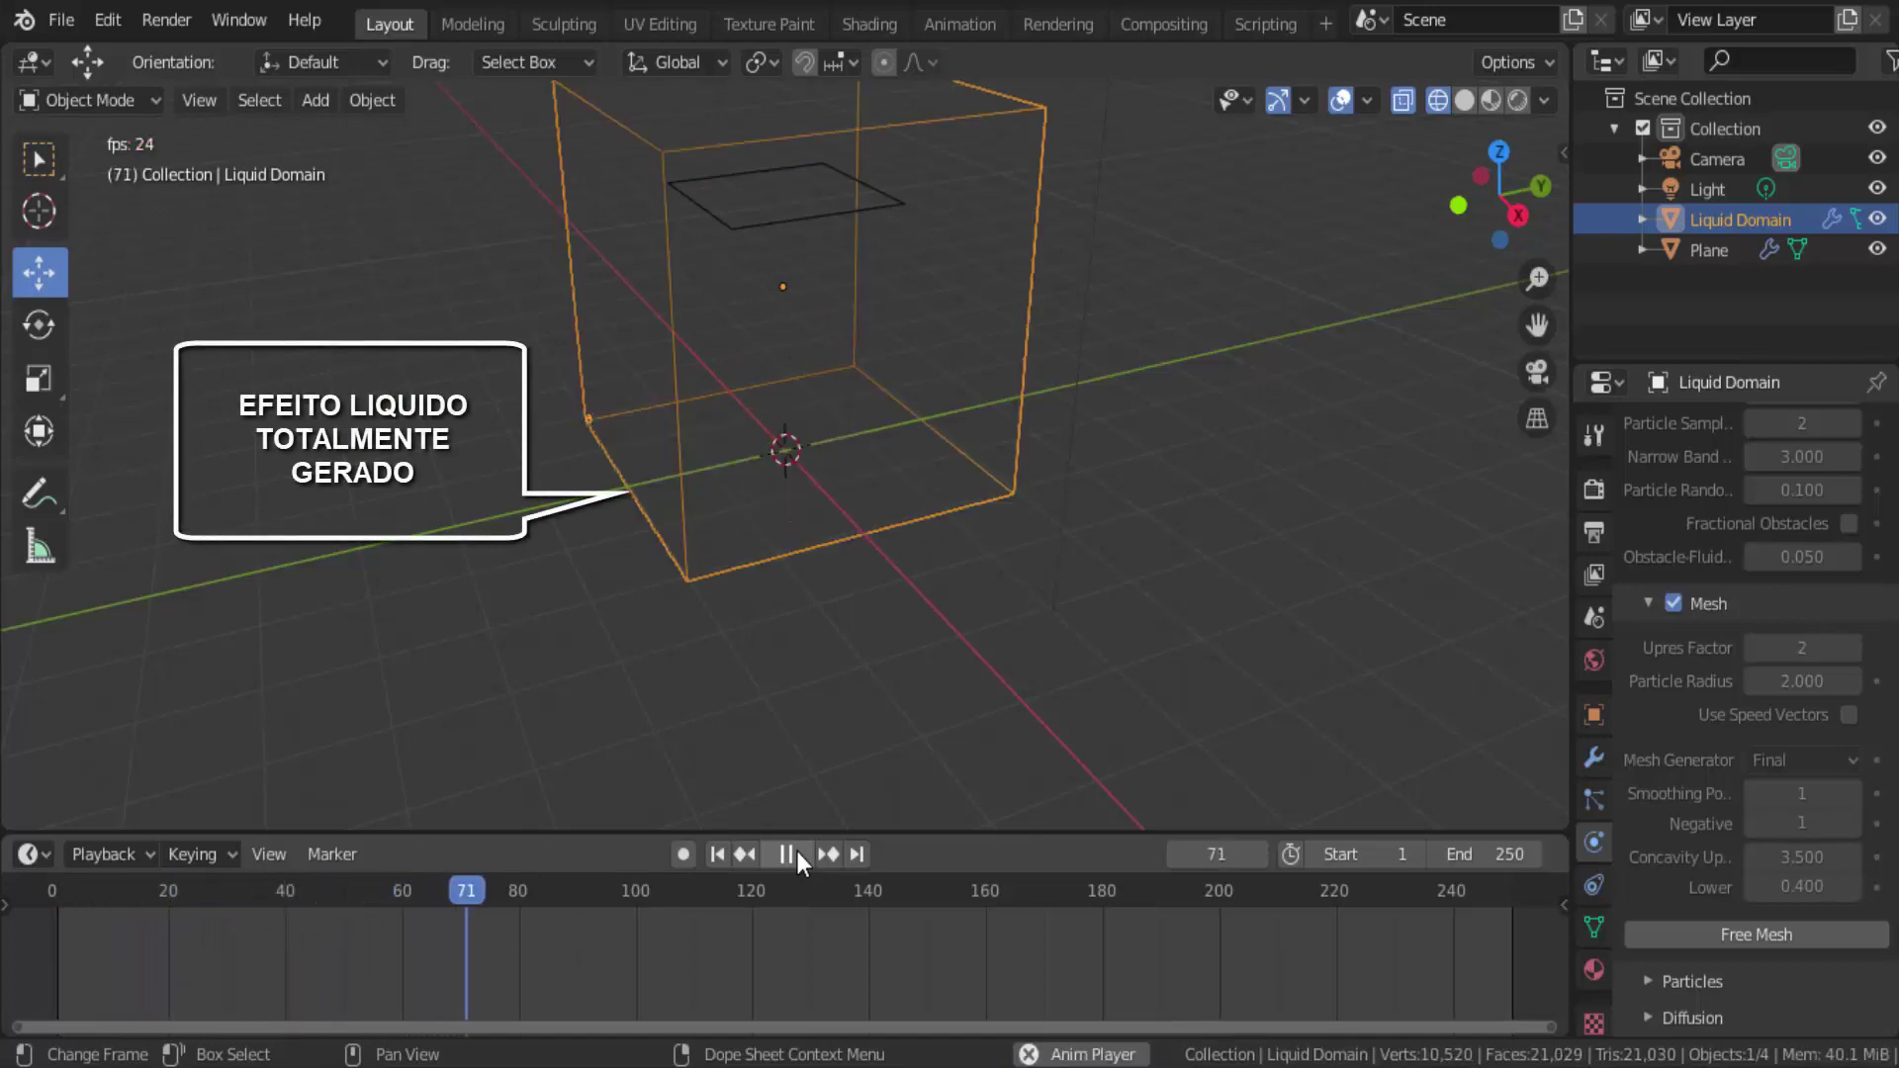
left_click(709, 856)
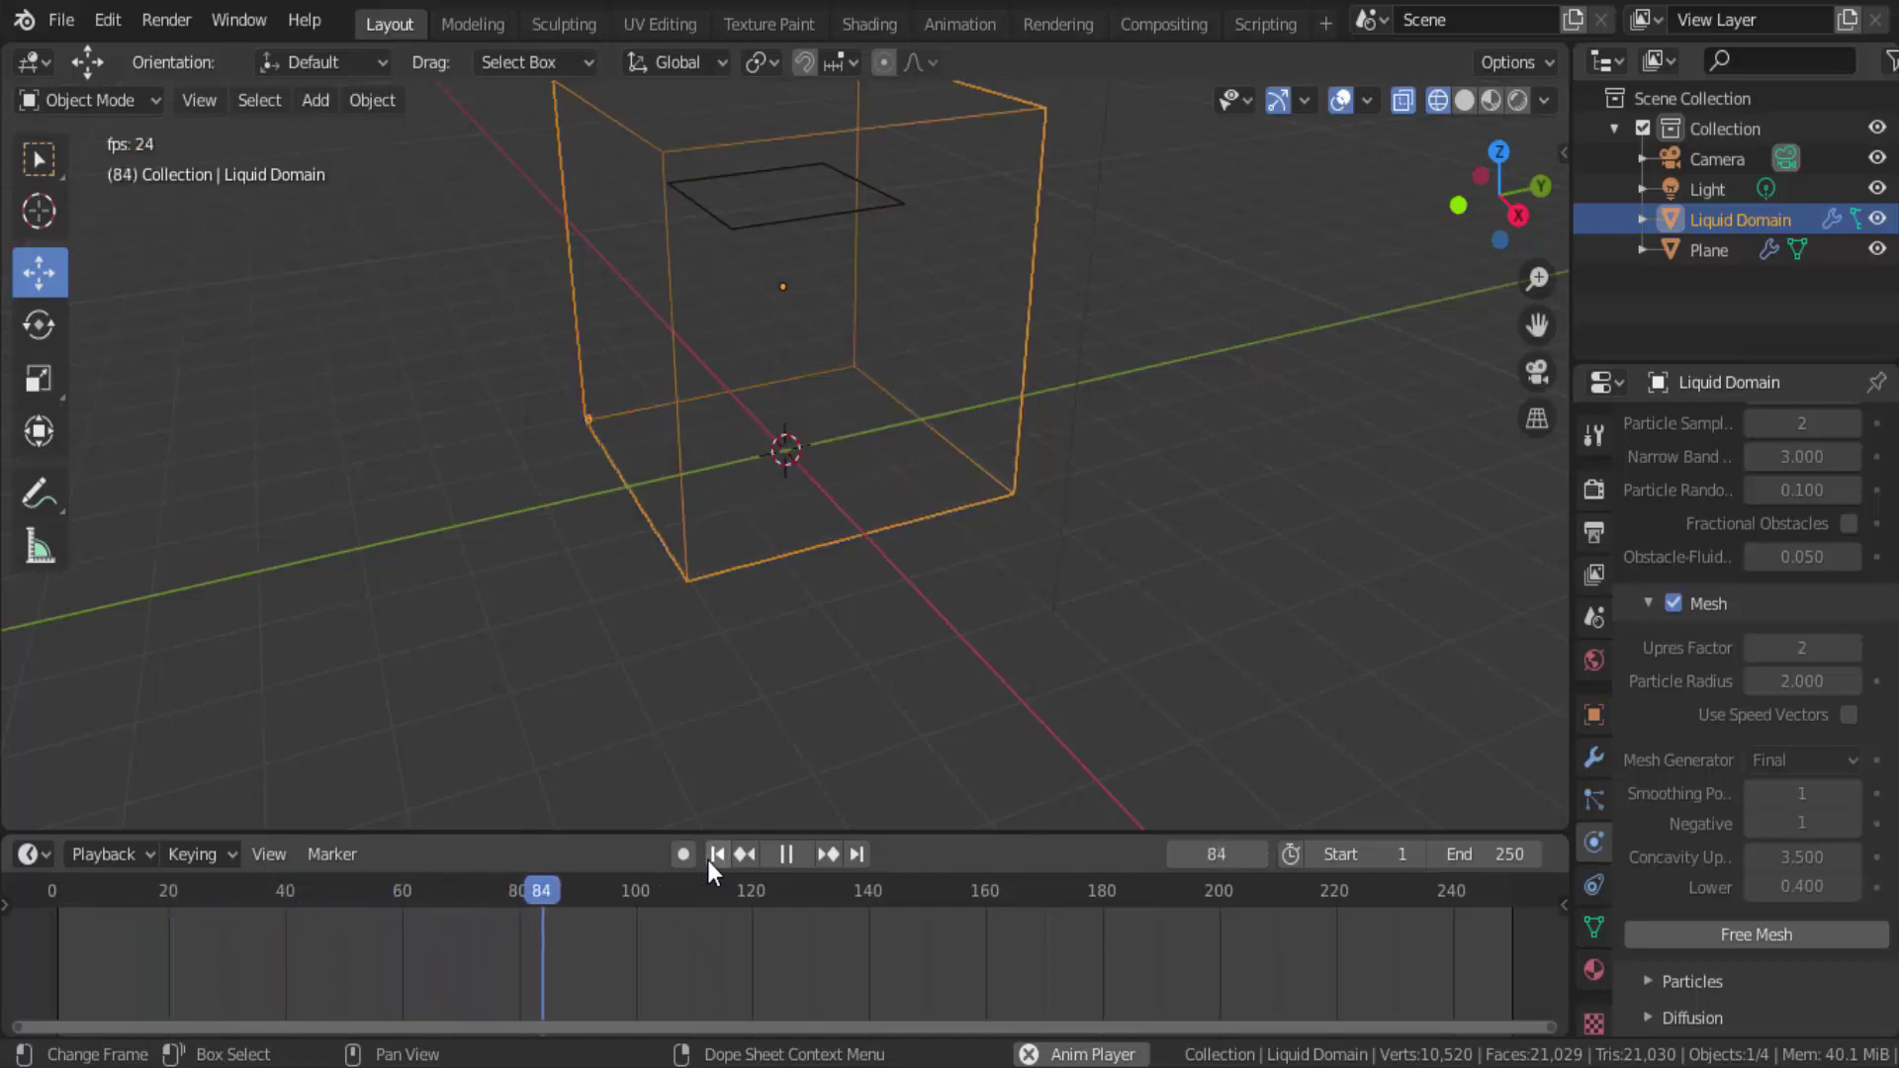
left_click(712, 856)
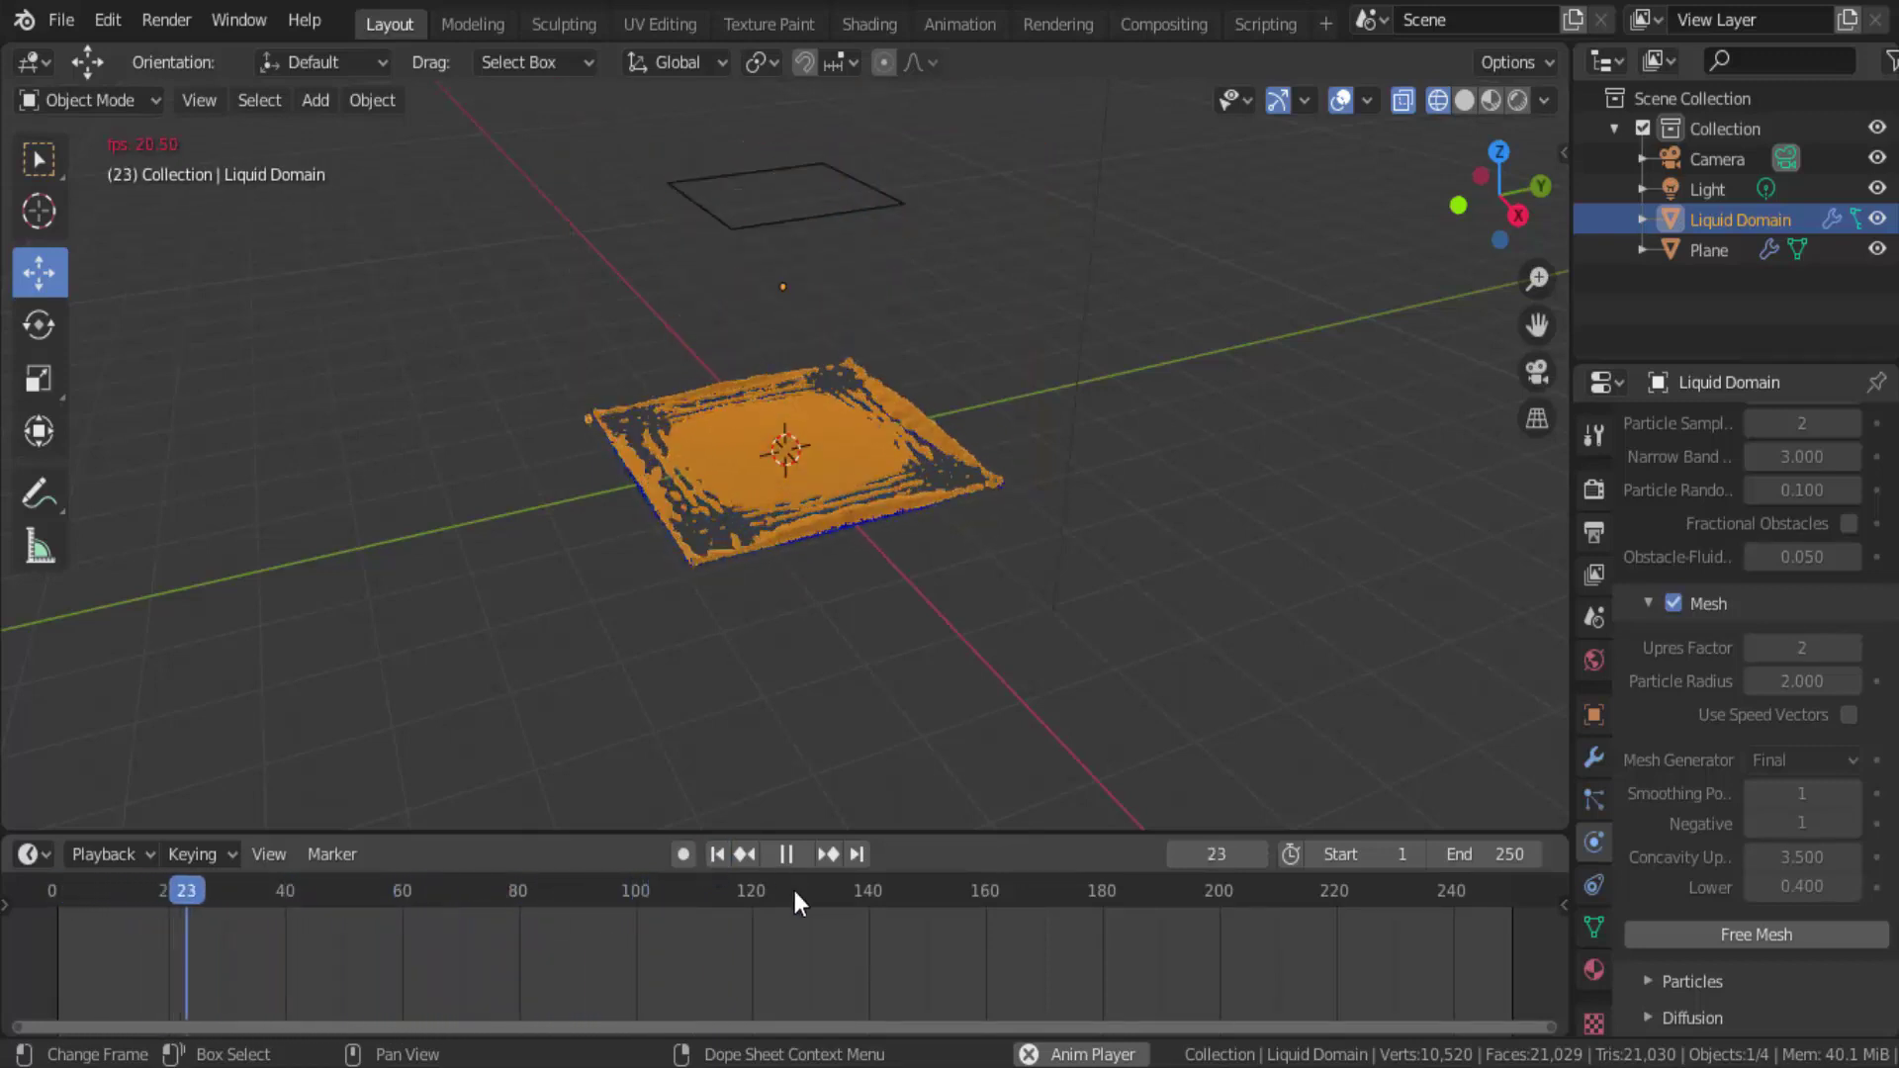
left_click(791, 854)
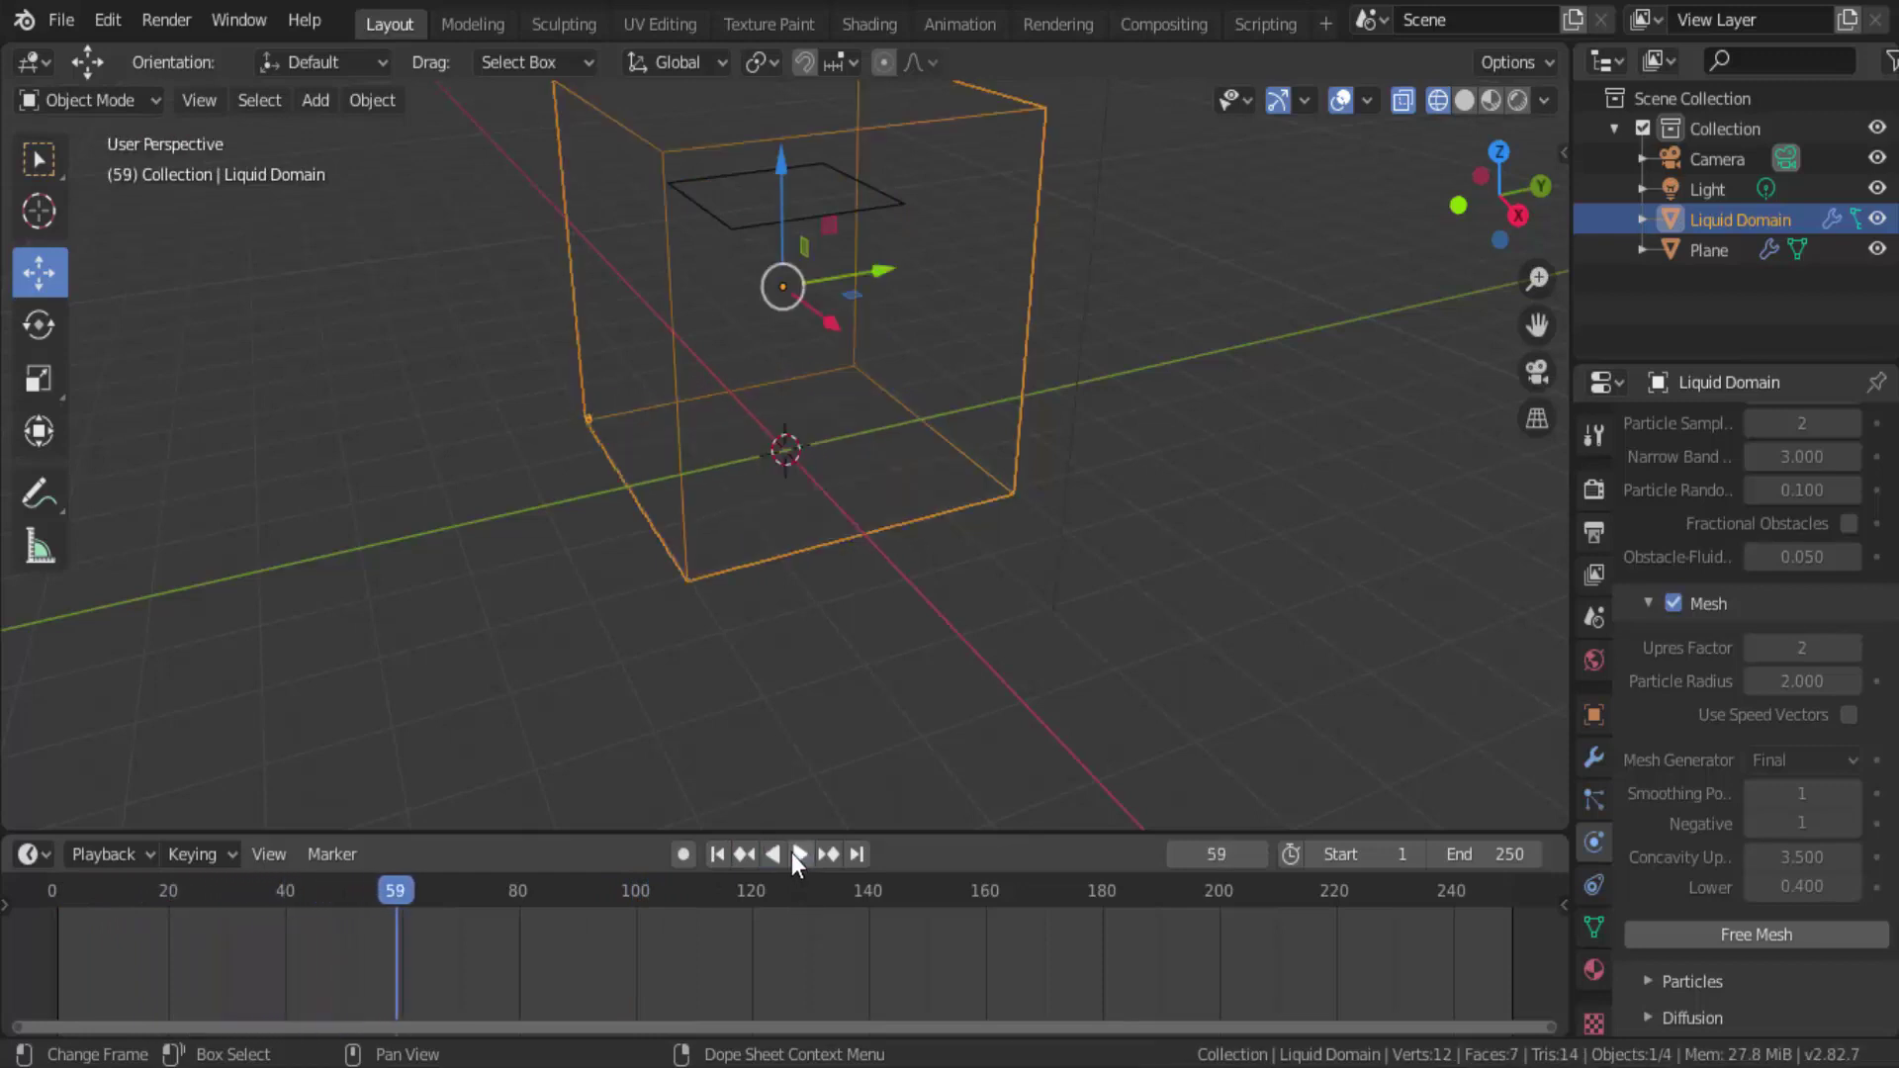
left_click(720, 857)
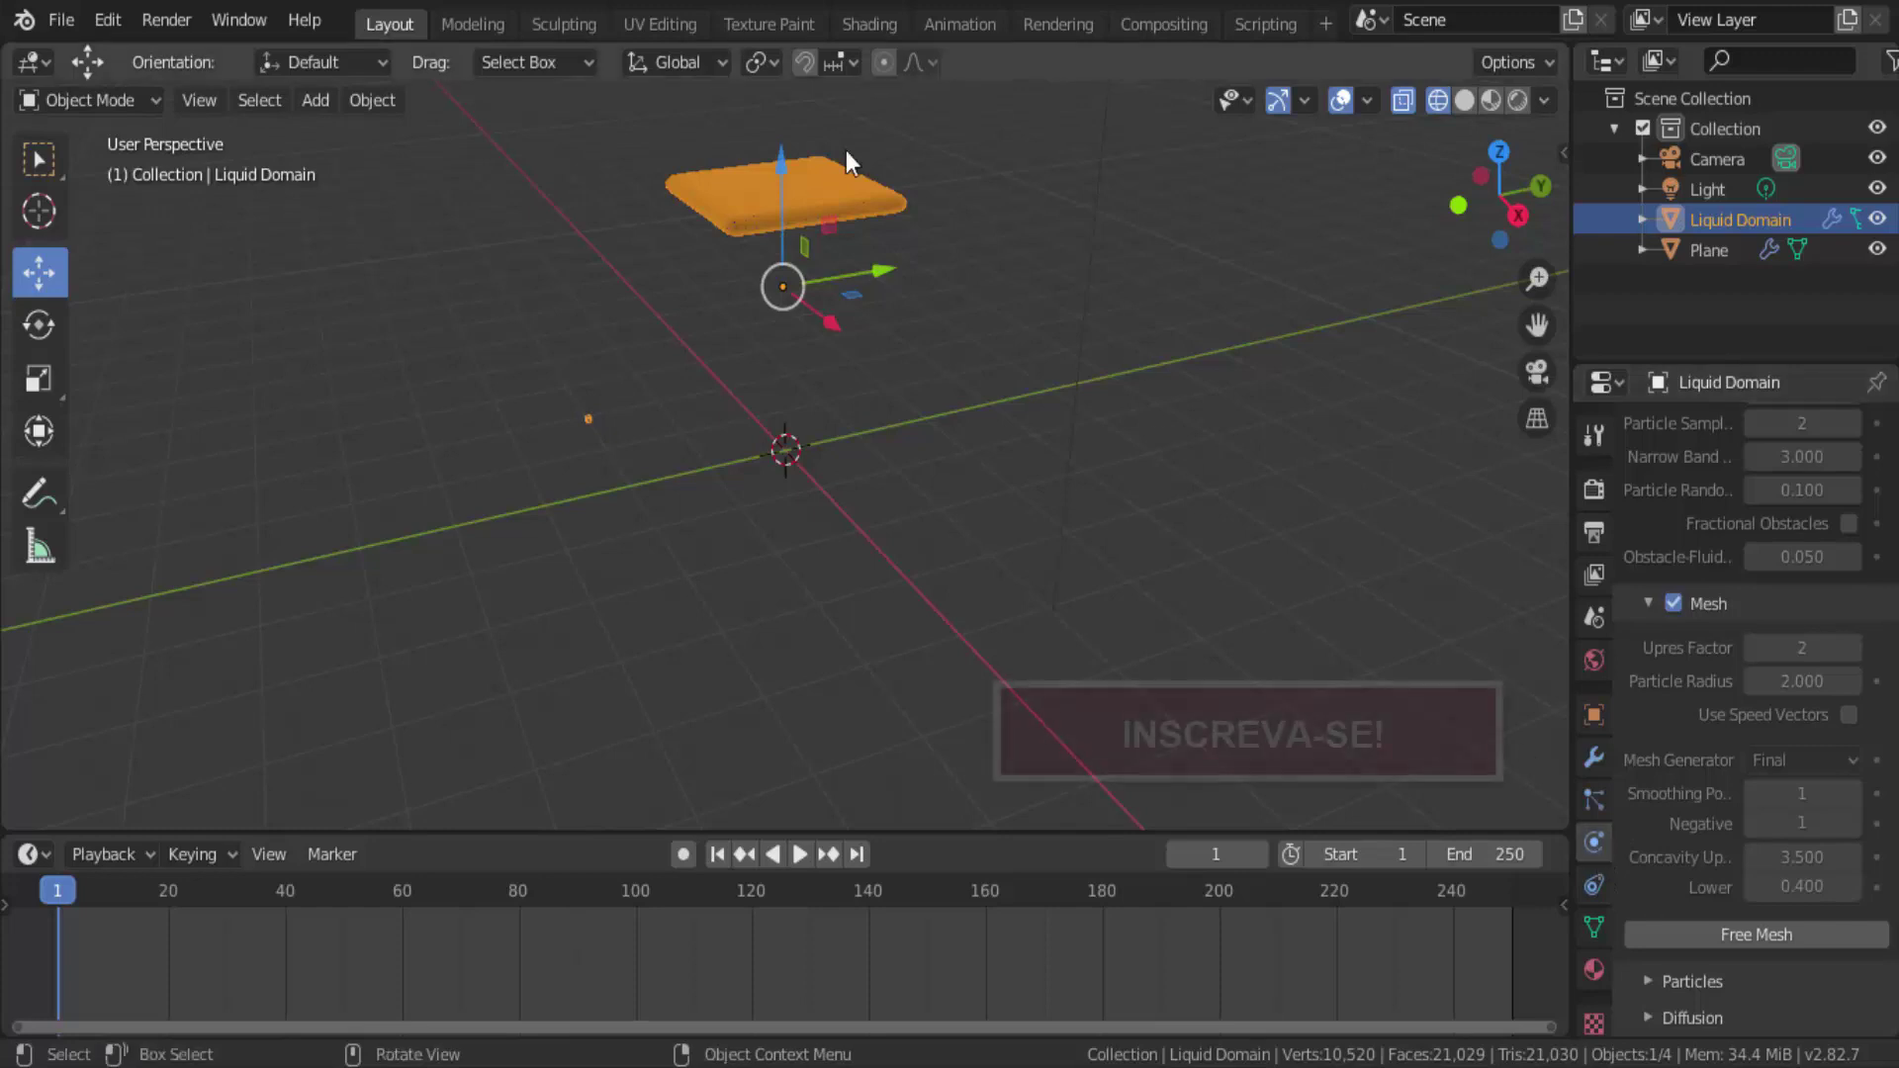
Select Plane in the Outliner to show its flow settings (Mesh source, 0.8 emission)
left_click(1690, 250)
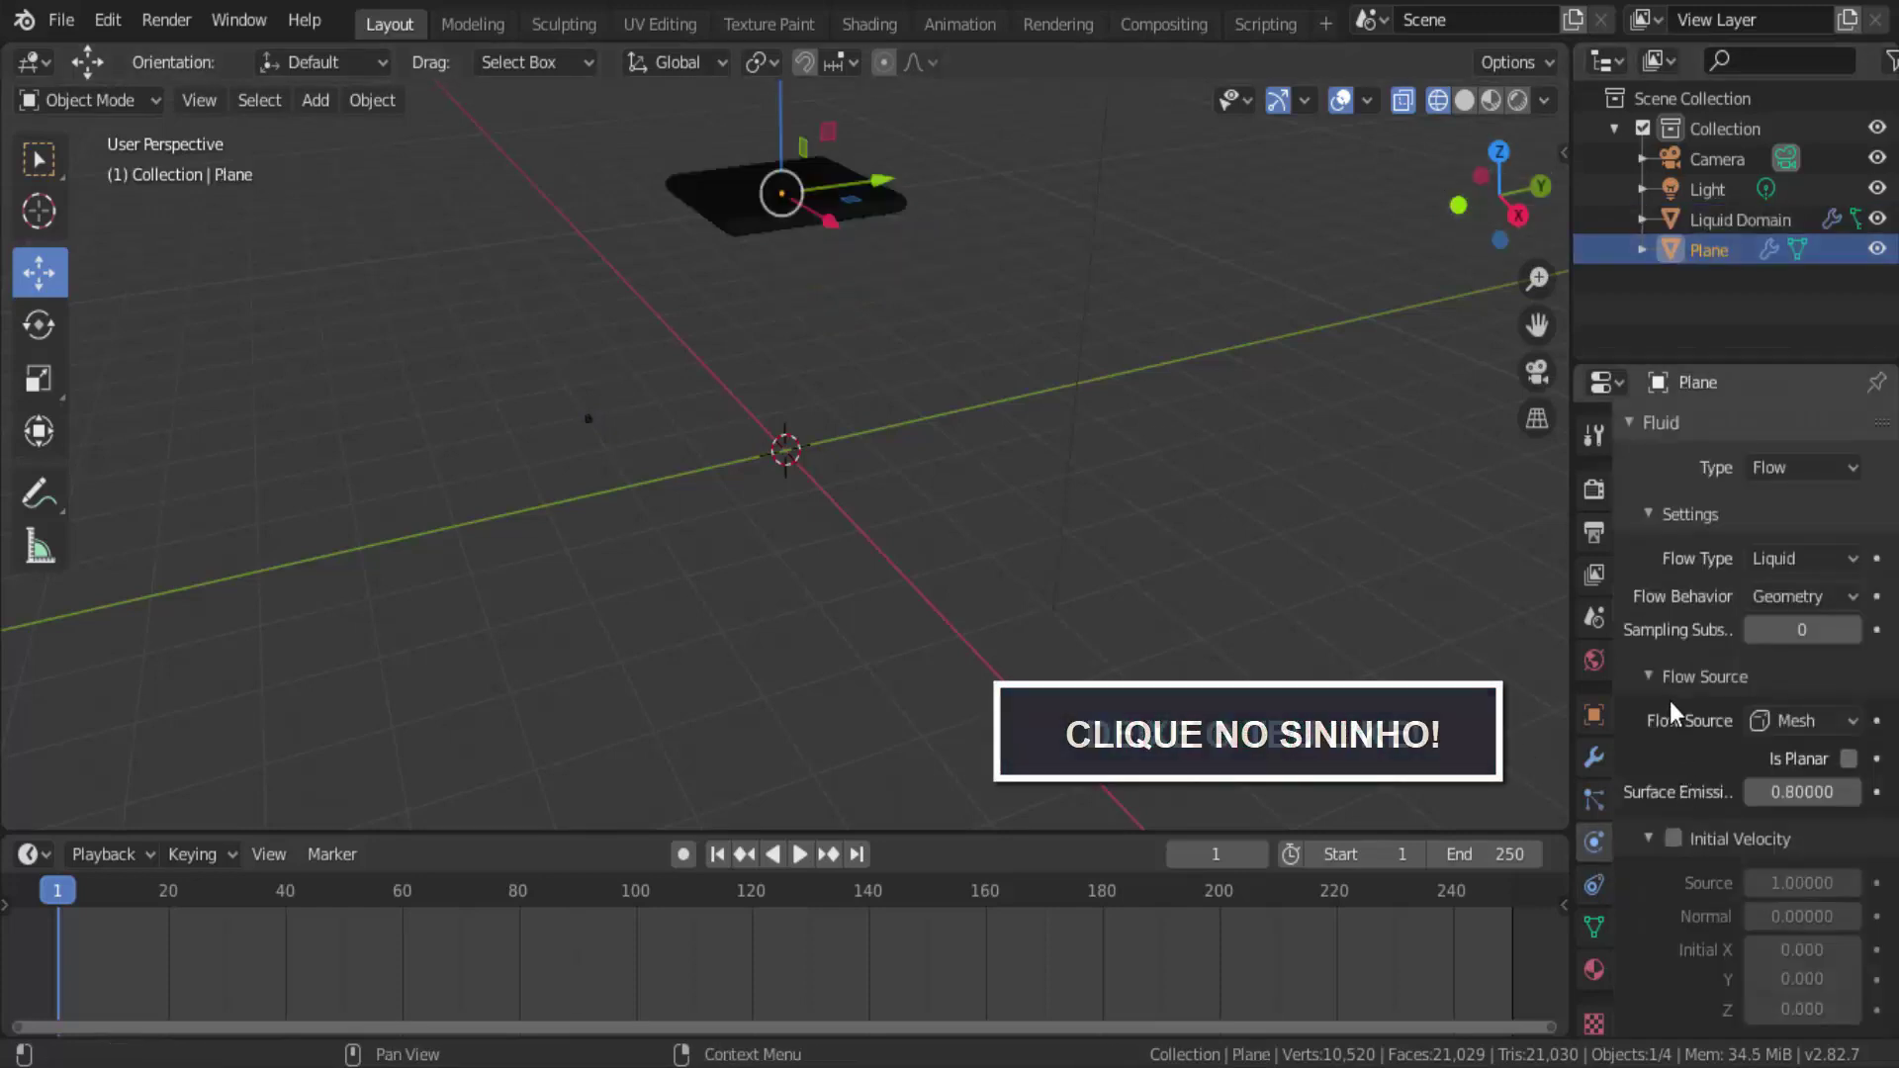